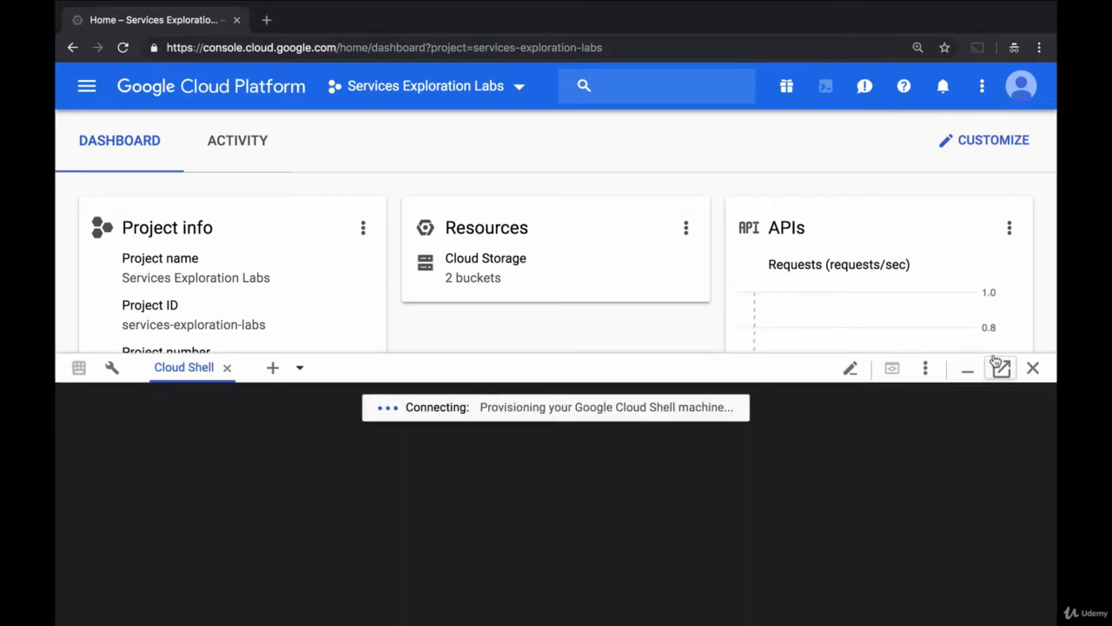
# Open Cloud Shell in its own browser tab and return to the console home tab
pyautogui.click(1001, 369)
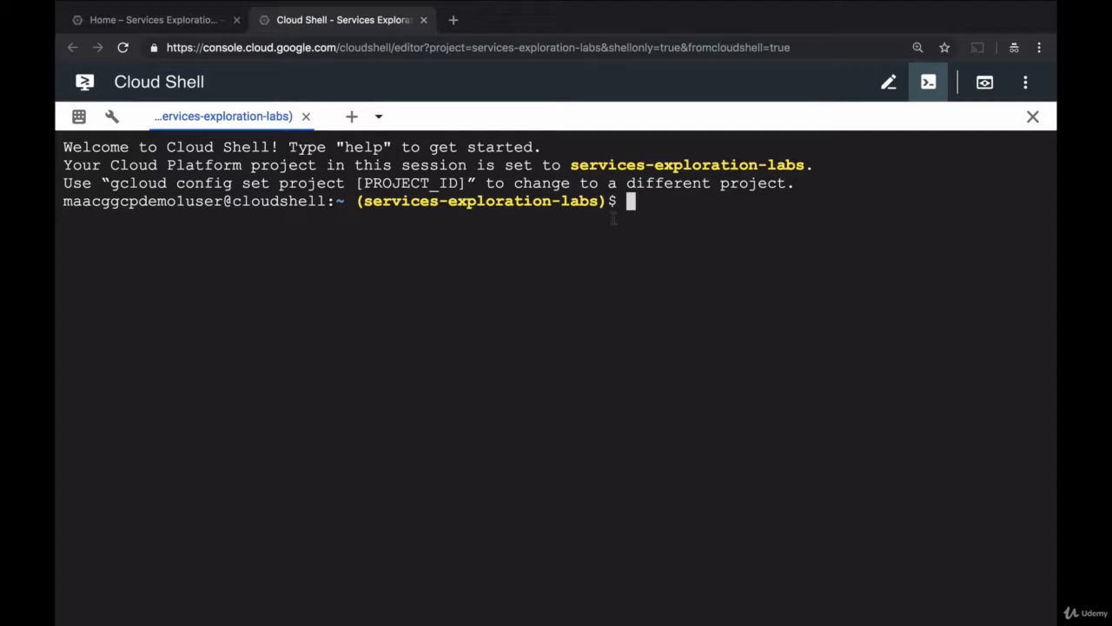
pyautogui.click(199, 29)
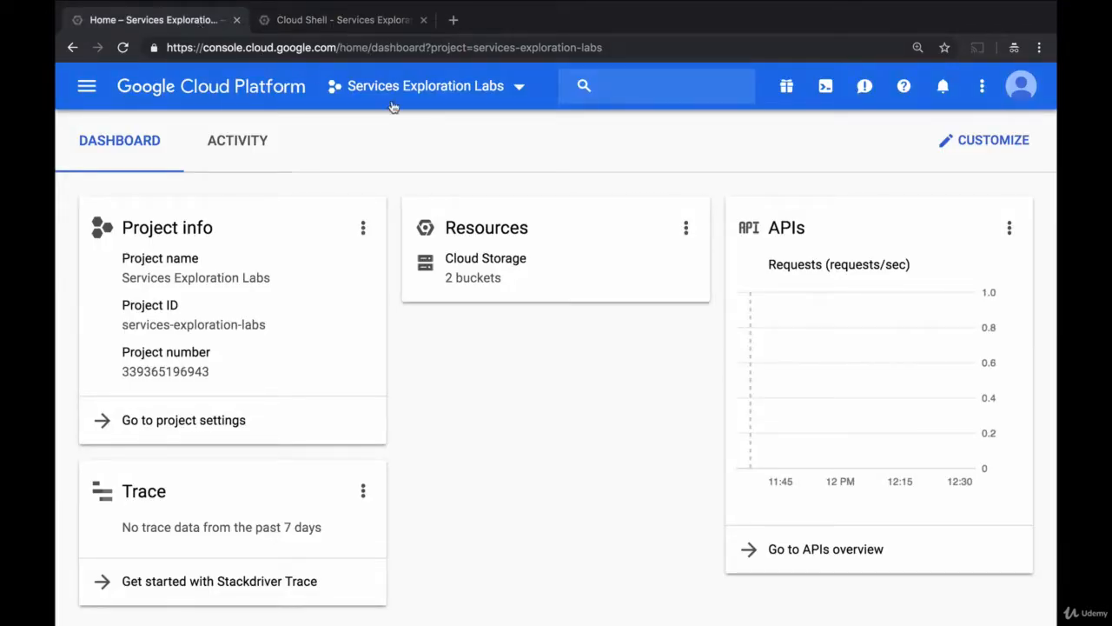
# Create a new project named Challenge Lab GCE
pyautogui.click(426, 86)
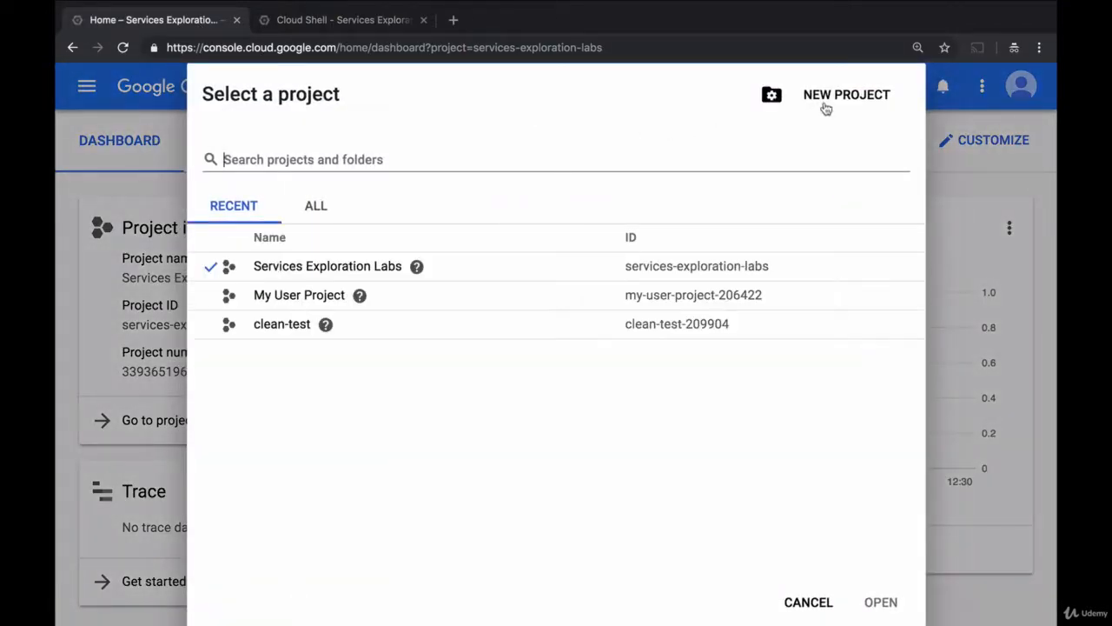
pyautogui.click(824, 107)
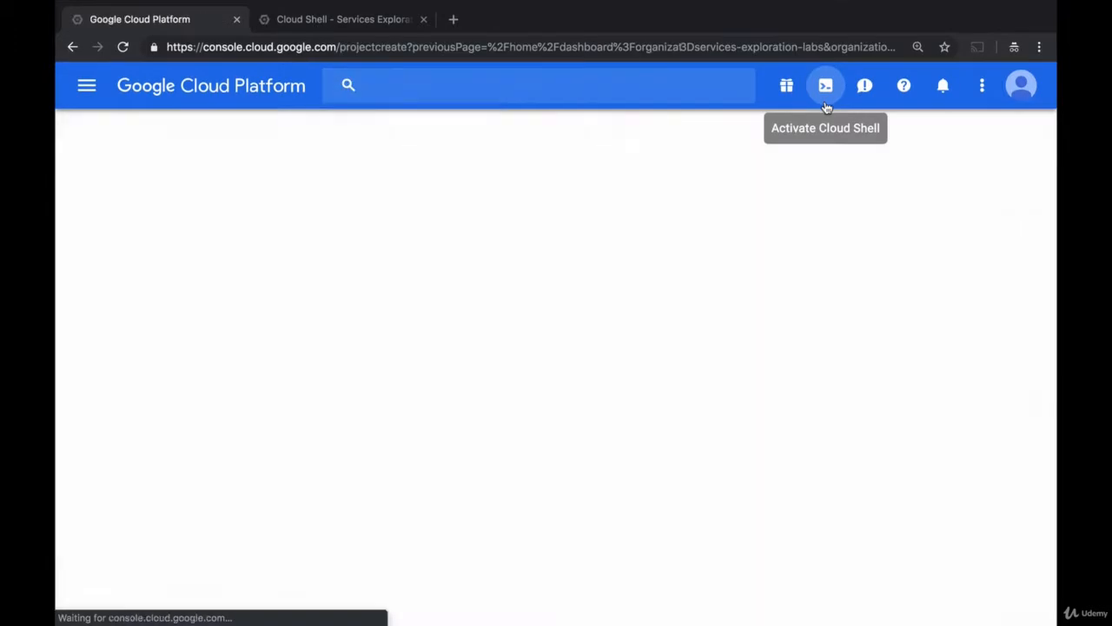
pyautogui.write('Challenge')
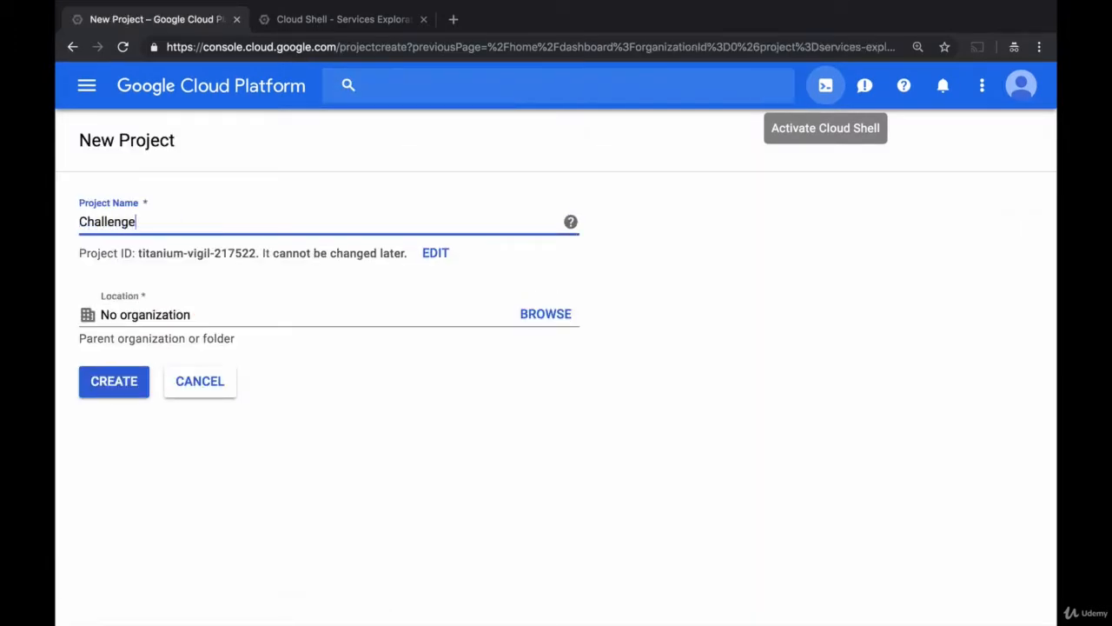
pyautogui.write(' Lab GCE')
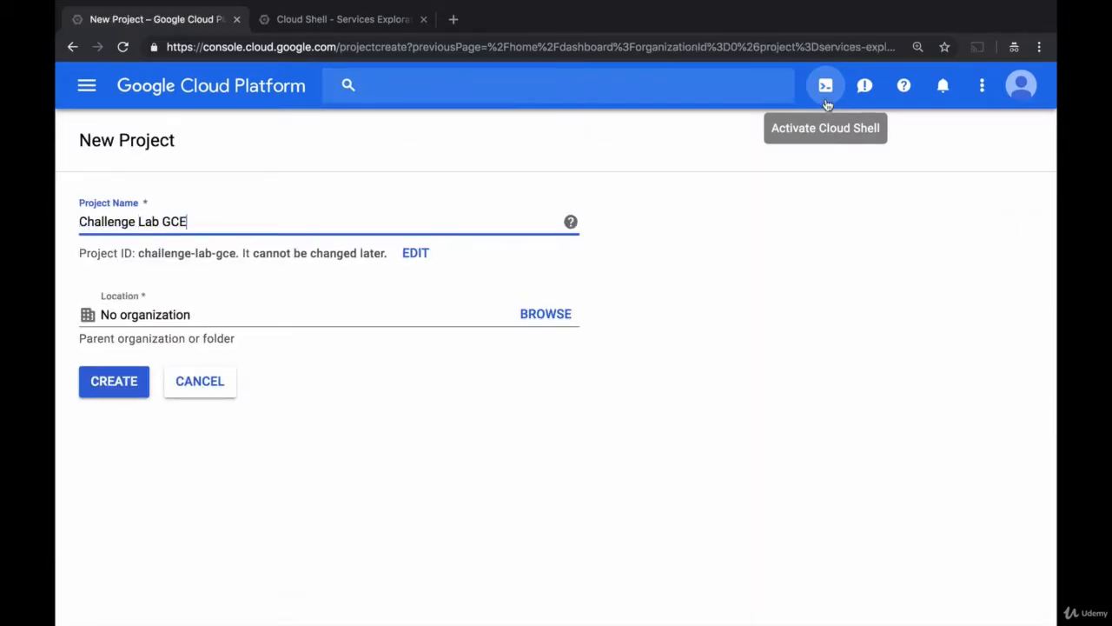
pyautogui.click(114, 381)
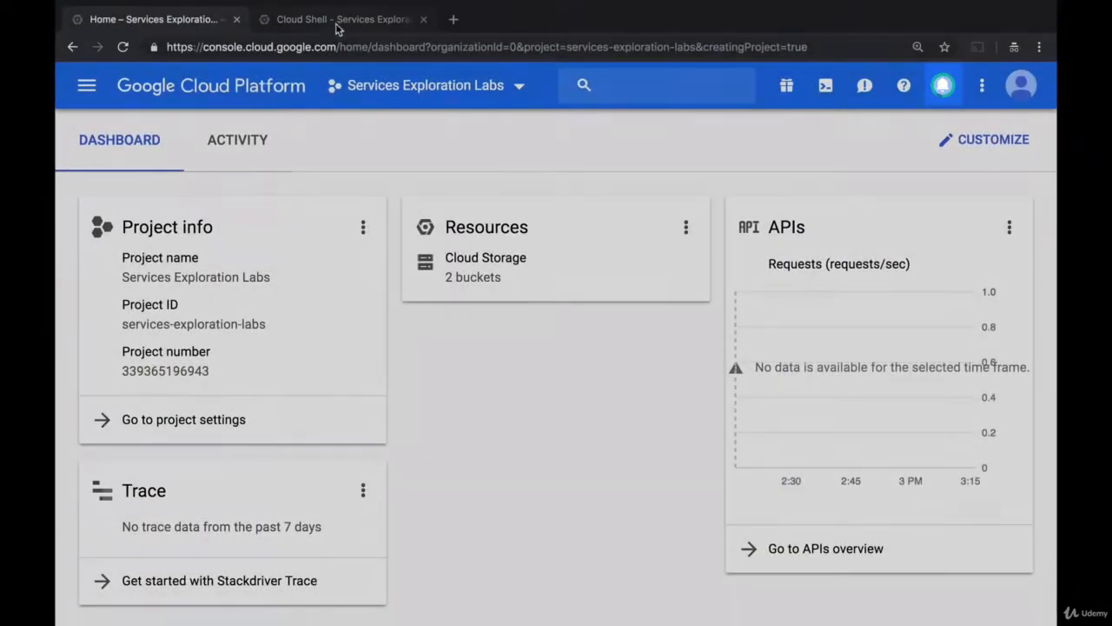
# Review the worker startup script's bucket metadata attribute and gsutil copy line in the Cloud Shell editor
pyautogui.click(338, 19)
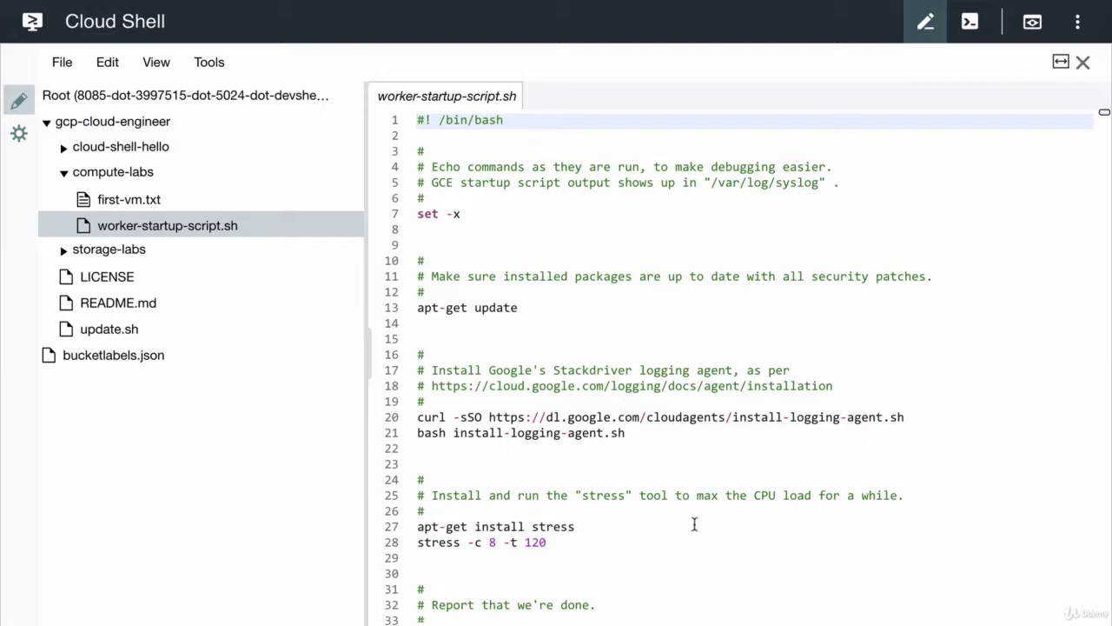
pyautogui.scroll(-5, 694, 523)
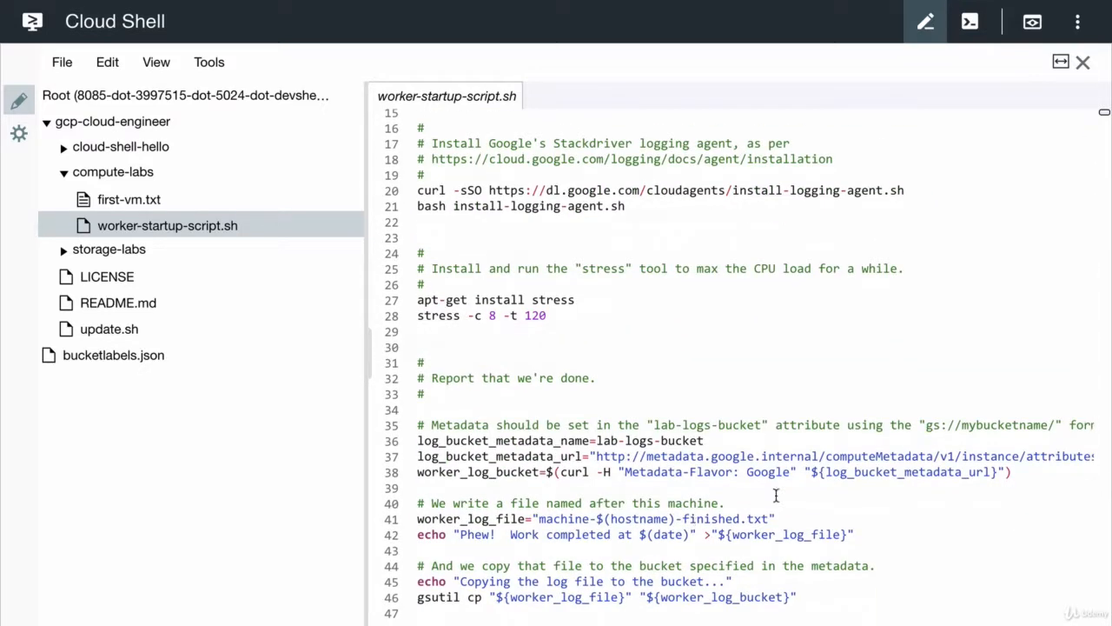
pyautogui.moveTo(714, 440); pyautogui.dragTo(597, 439)
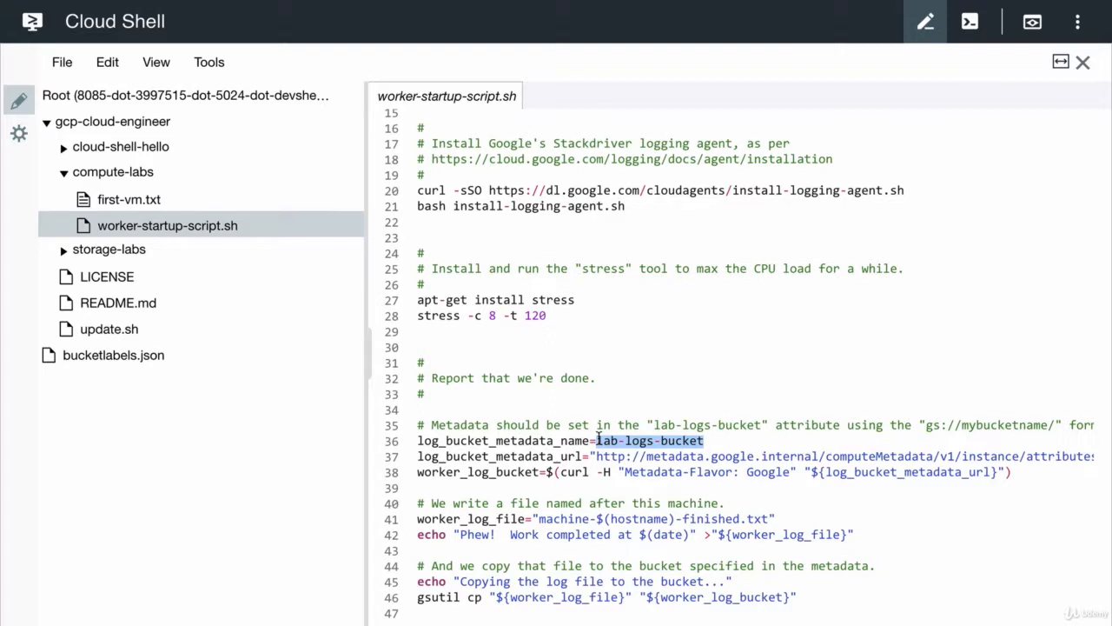
pyautogui.click(419, 597)
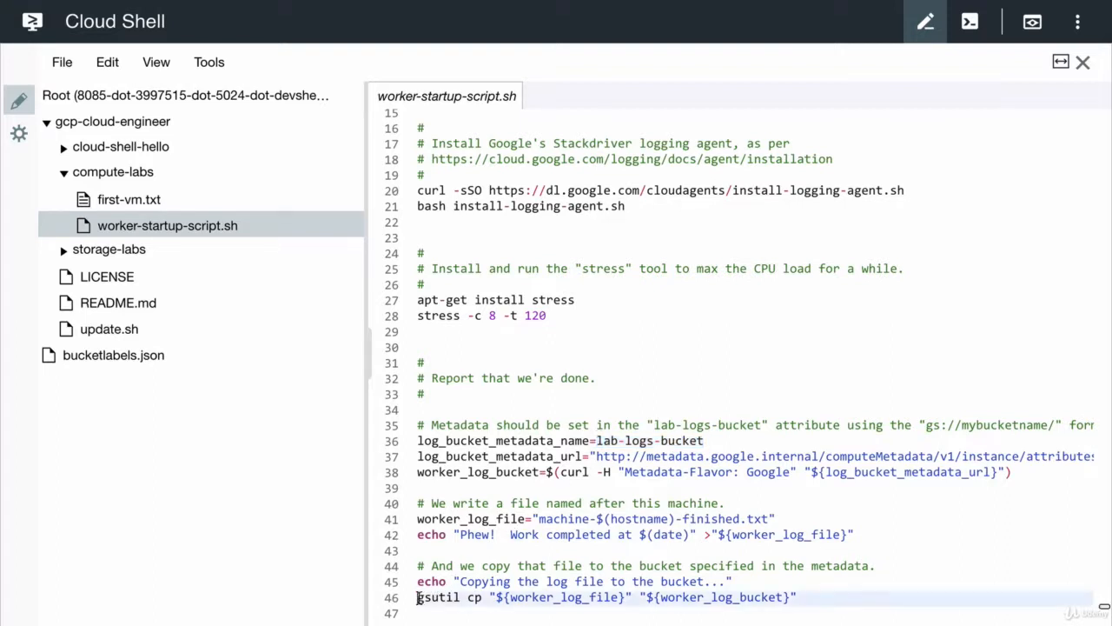
pyautogui.moveTo(419, 596); pyautogui.dragTo(809, 602)
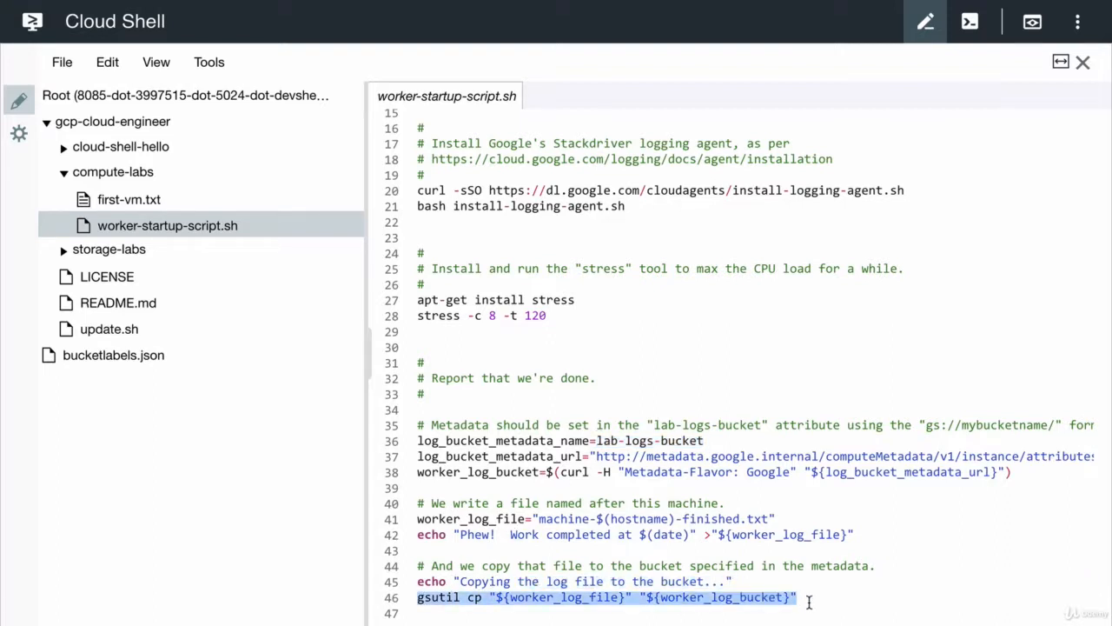
pyautogui.click(809, 602)
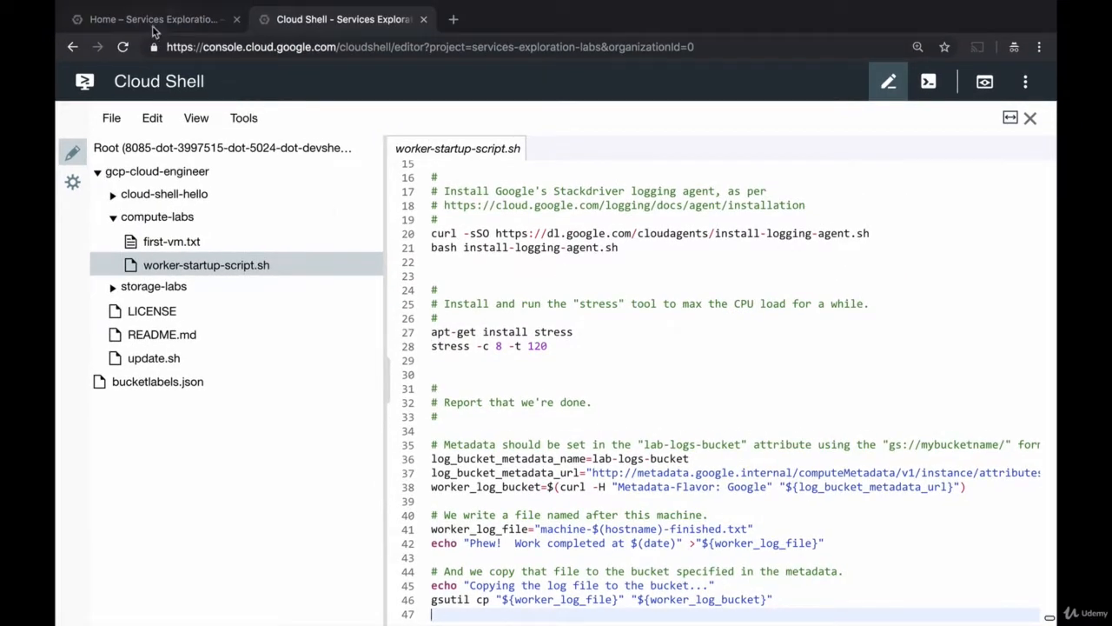
# Switch the console to the Challenge Lab GCE project
pyautogui.click(148, 19)
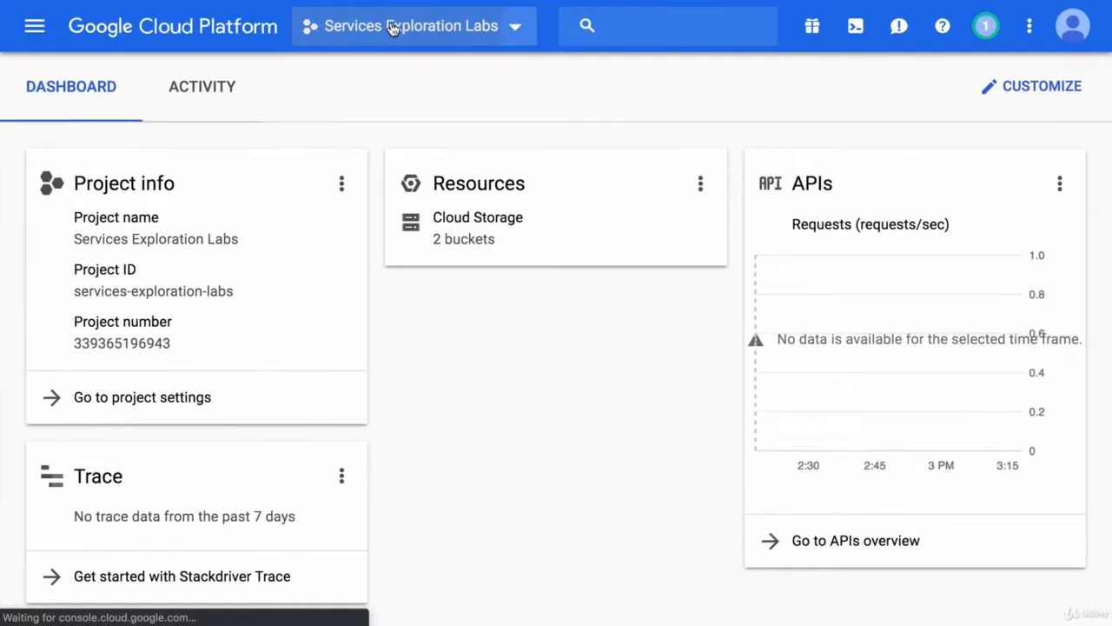
pyautogui.click(404, 76)
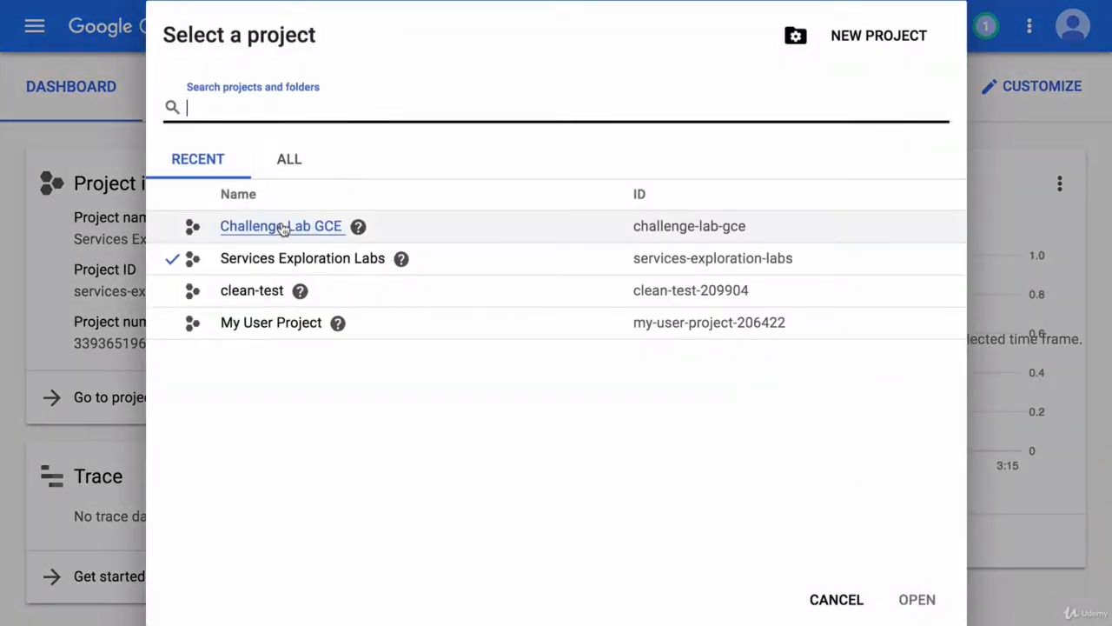
pyautogui.click(283, 227)
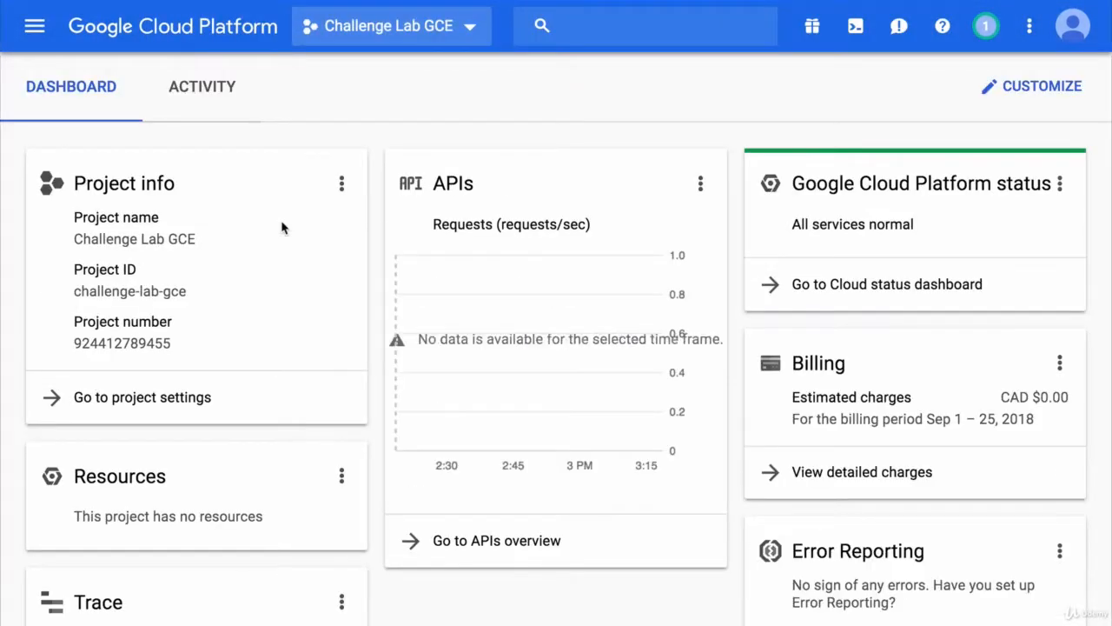
# Create a Regional Cloud Storage bucket named challenge-lab-gce in us-west2
pyautogui.click(36, 27)
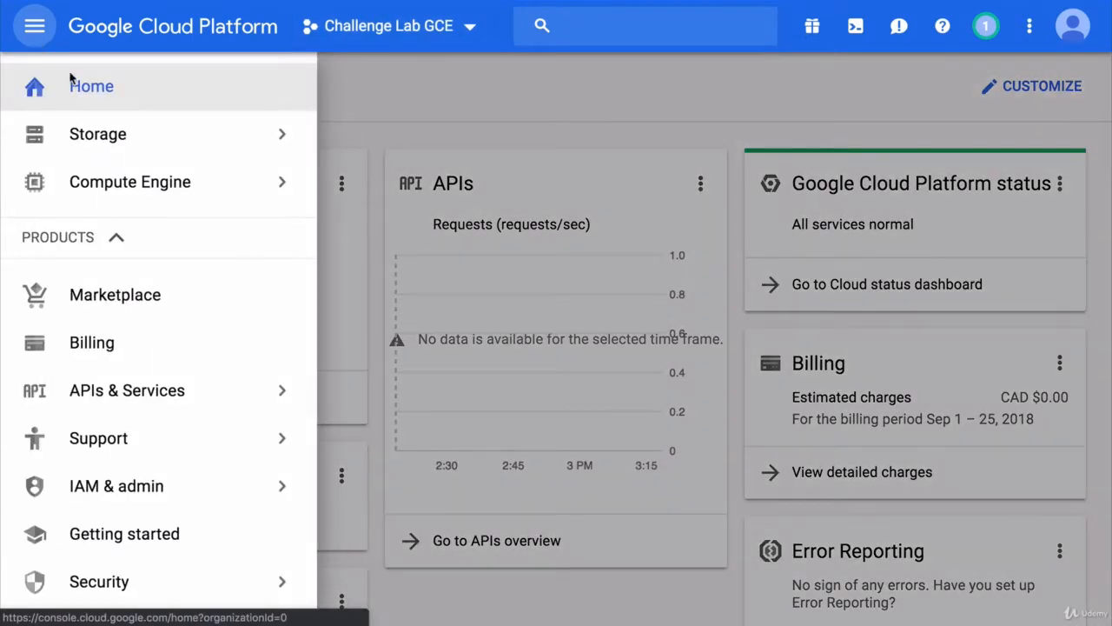
pyautogui.click(130, 152)
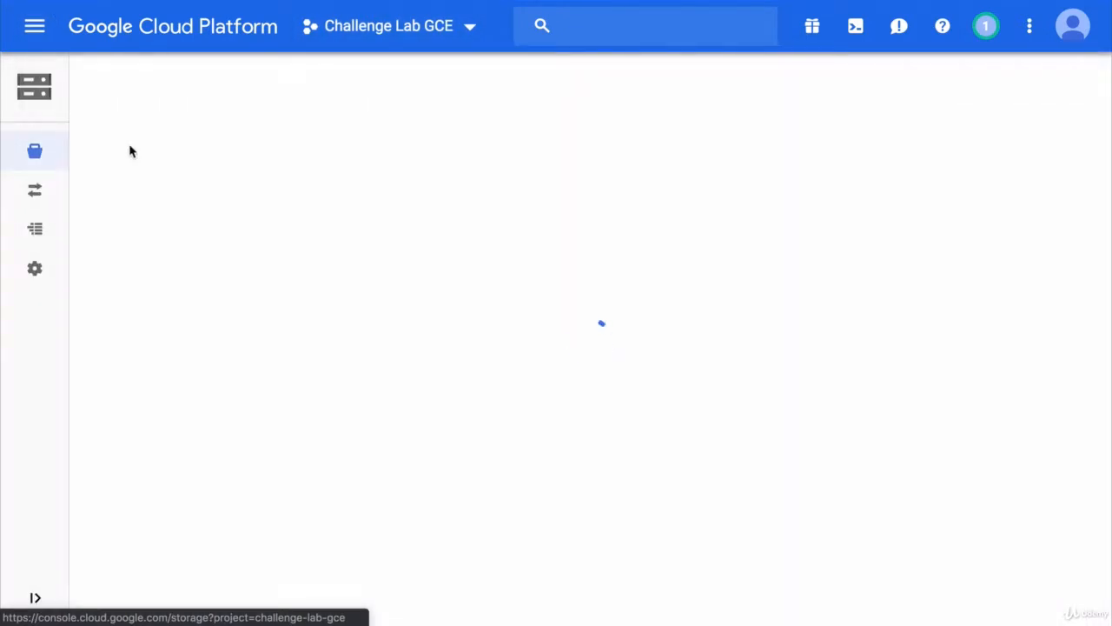
pyautogui.click(443, 432)
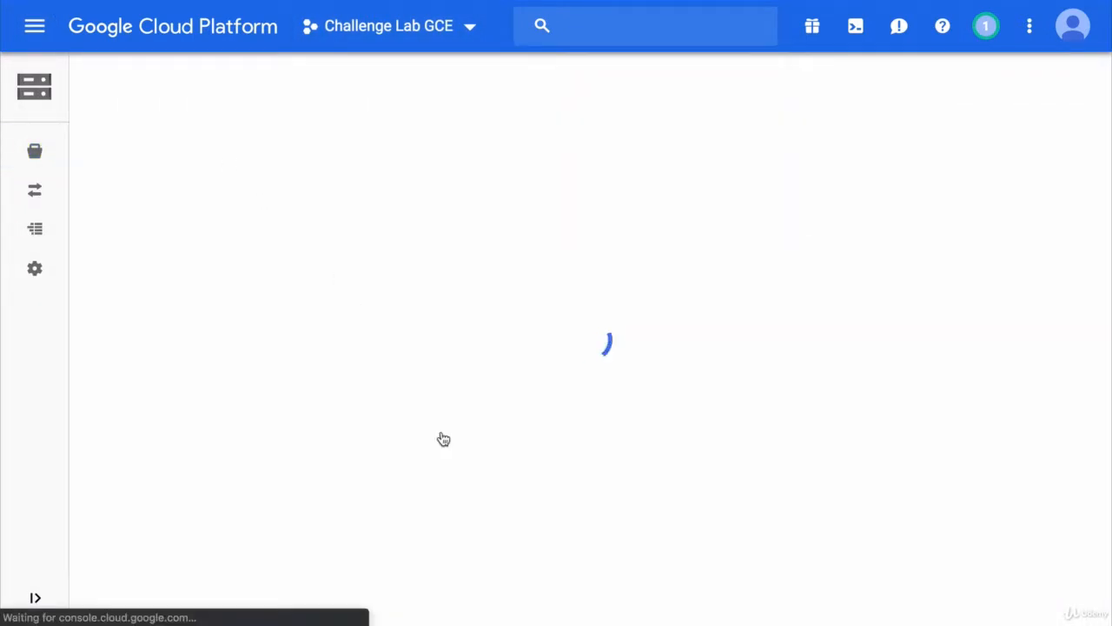
pyautogui.write('cha')
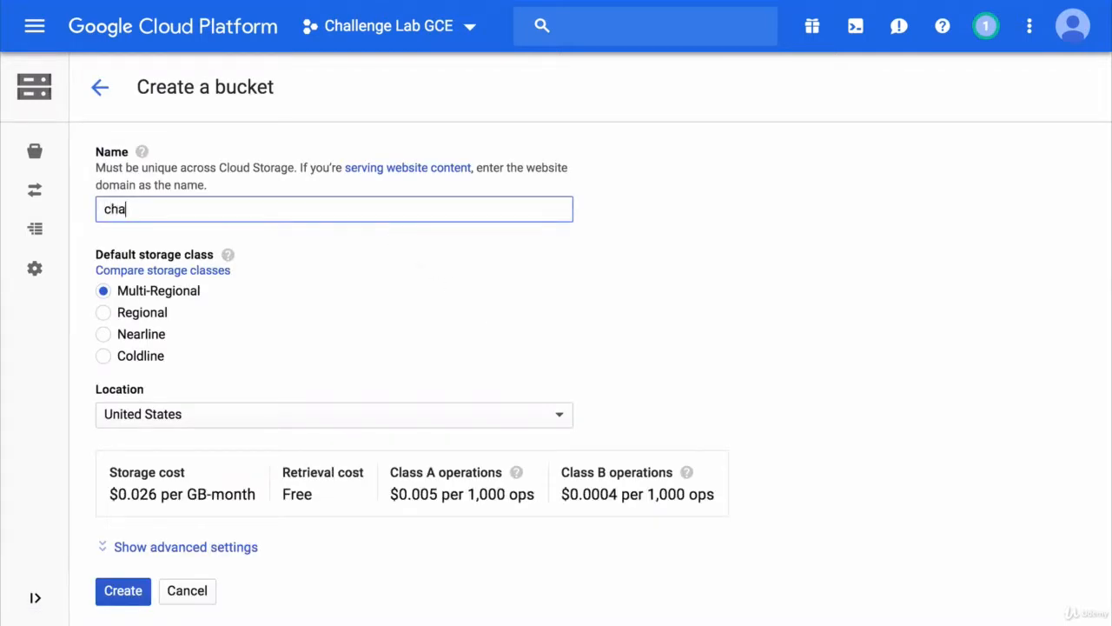
pyautogui.write('llenge-lab-gce')
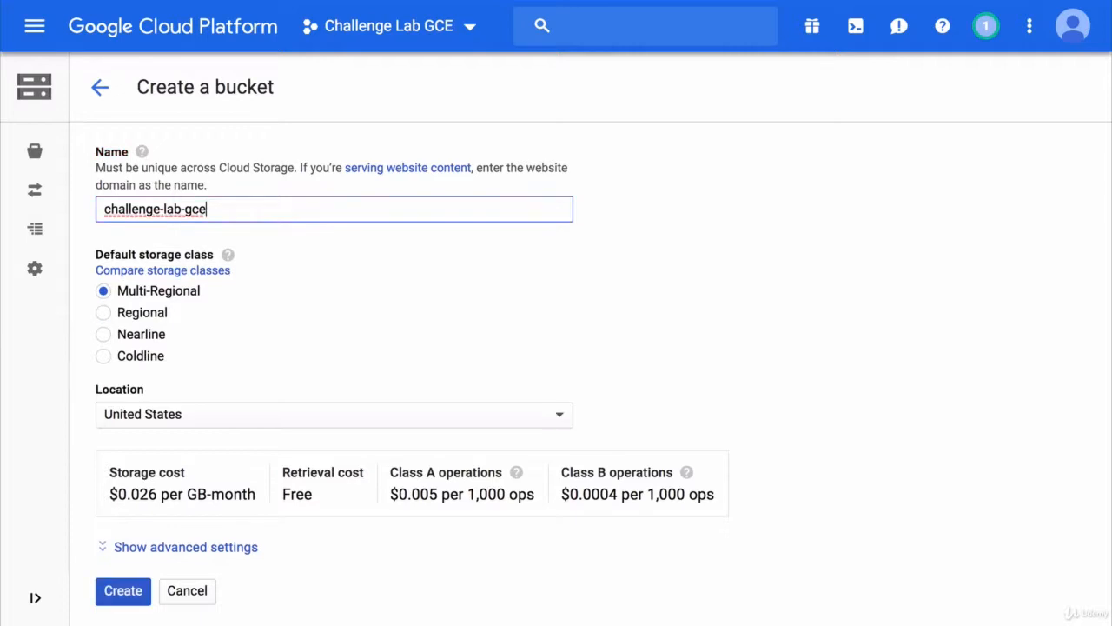
pyautogui.click(157, 314)
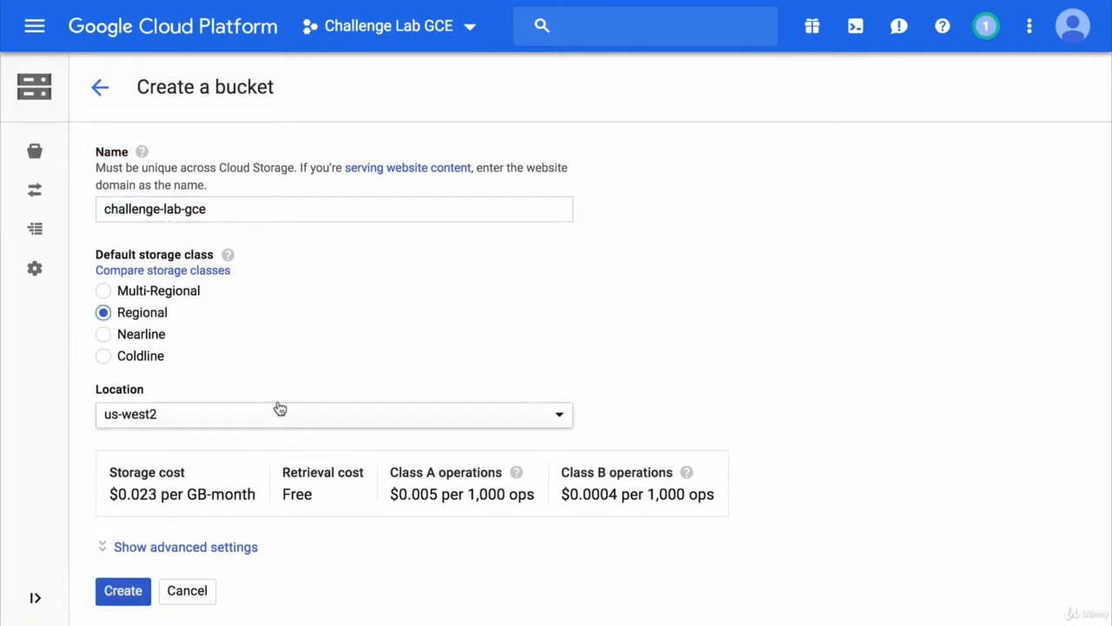
pyautogui.click(126, 590)
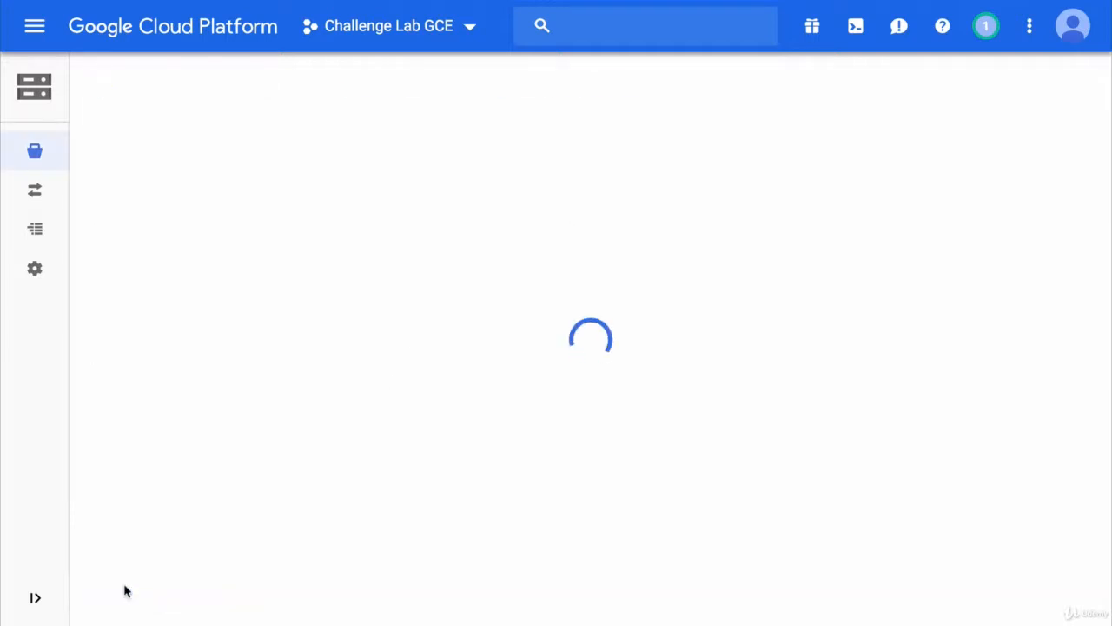
# Copy the bucket name challenge-lab-gce to the clipboard
pyautogui.moveTo(235, 161); pyautogui.dragTo(94, 157)
pyautogui.hotkey('ctrl', 'c')
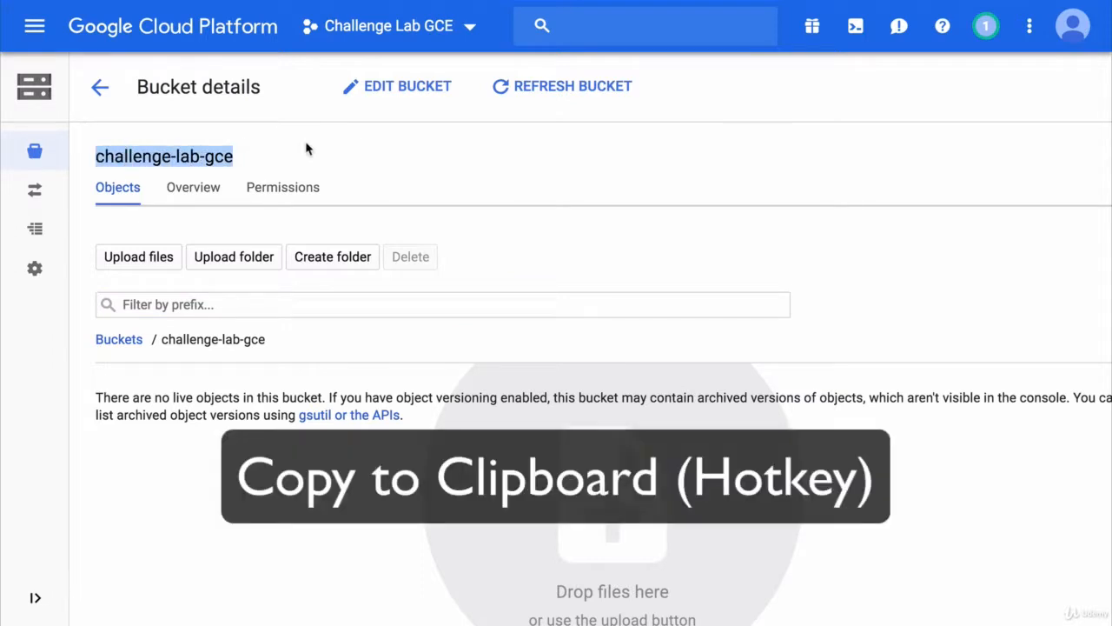
pyautogui.click(306, 146)
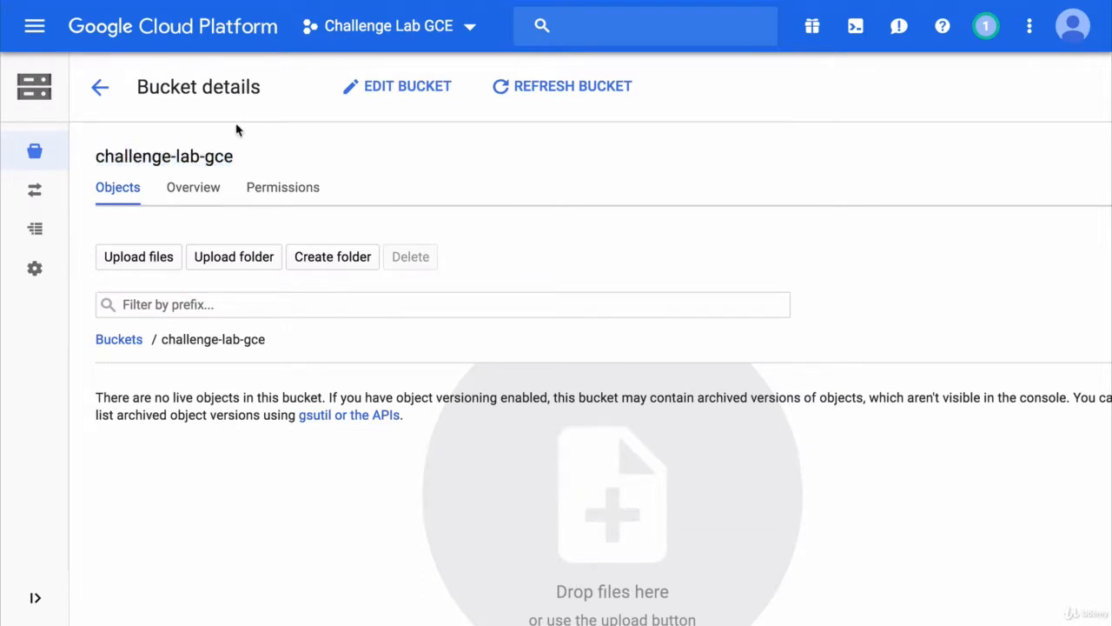
# Start creating a Compute Engine VM instance named challenge-lab-instance-1 with the micro (f1-micro) machine type
pyautogui.click(35, 28)
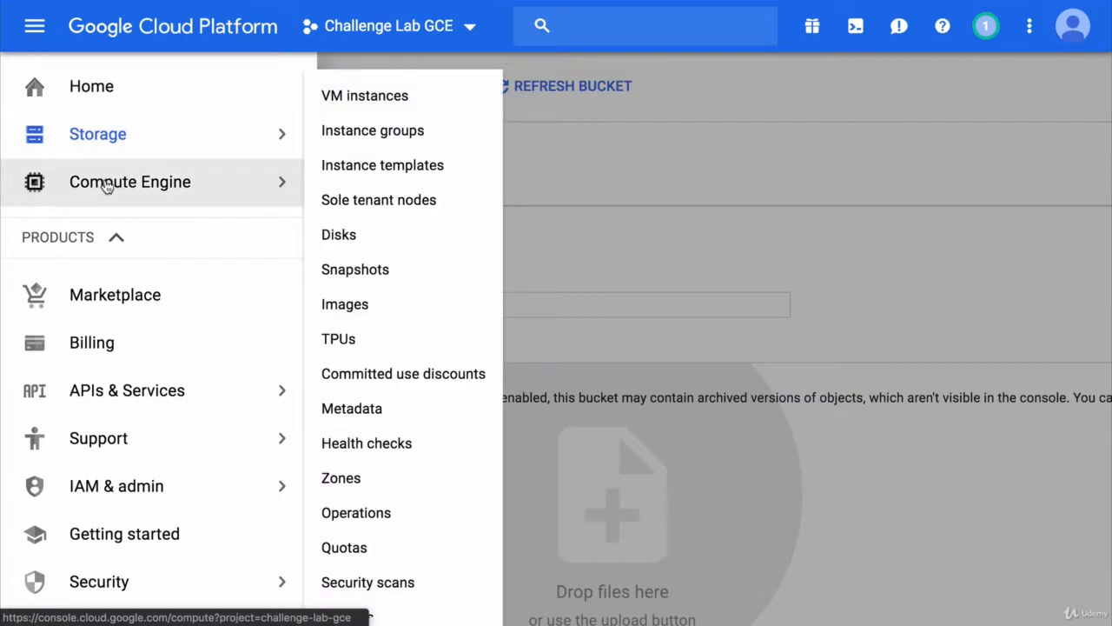
pyautogui.click(104, 183)
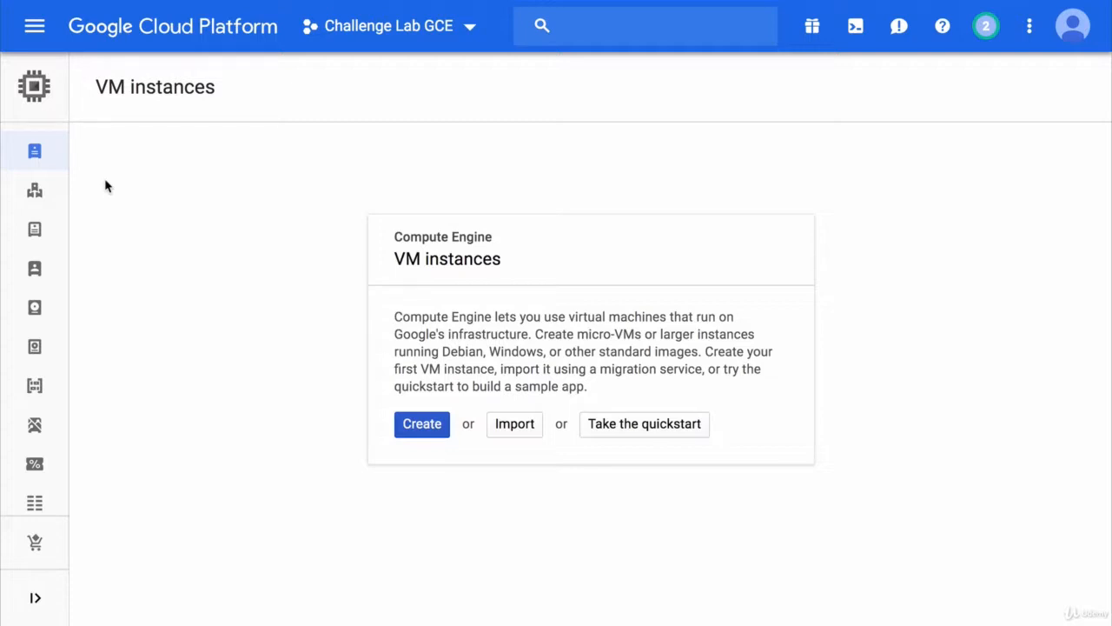
pyautogui.click(427, 424)
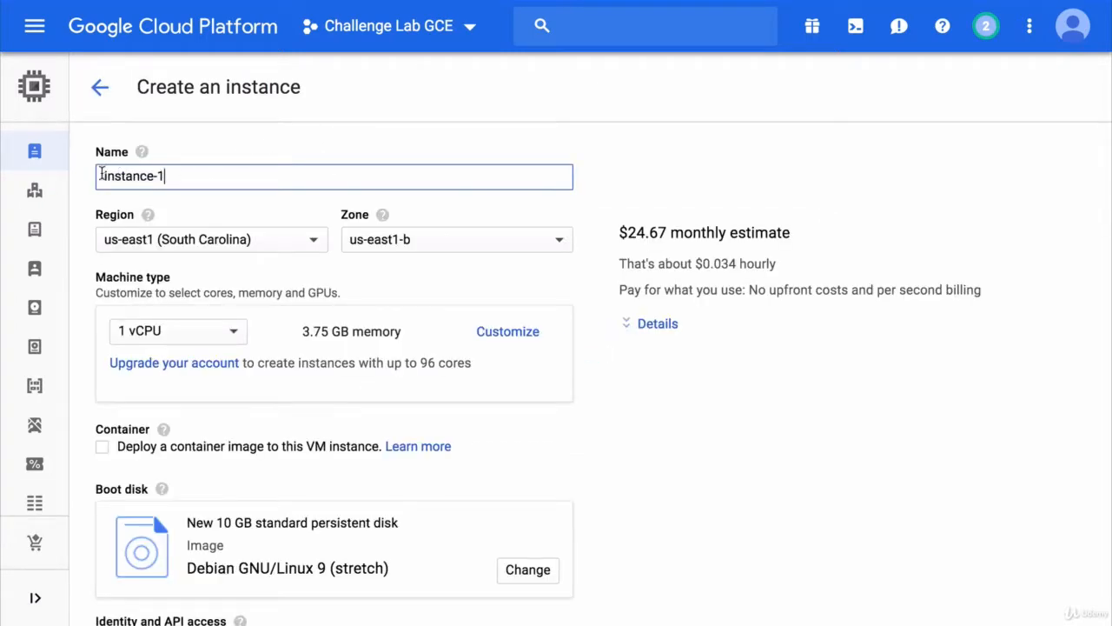
pyautogui.write('challenge-lab-')
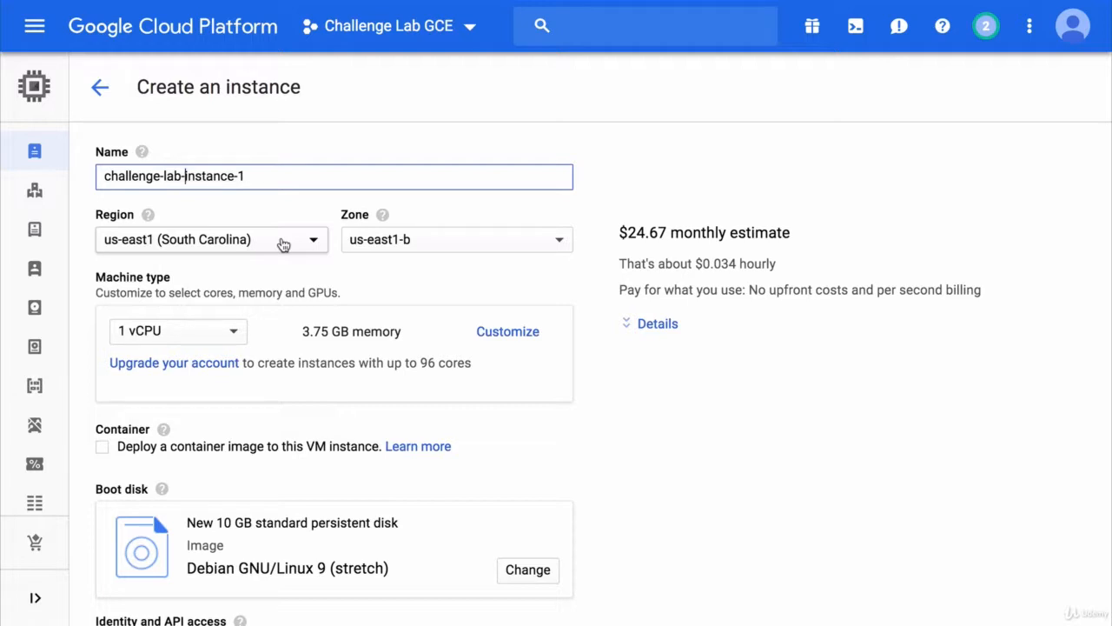
pyautogui.click(201, 331)
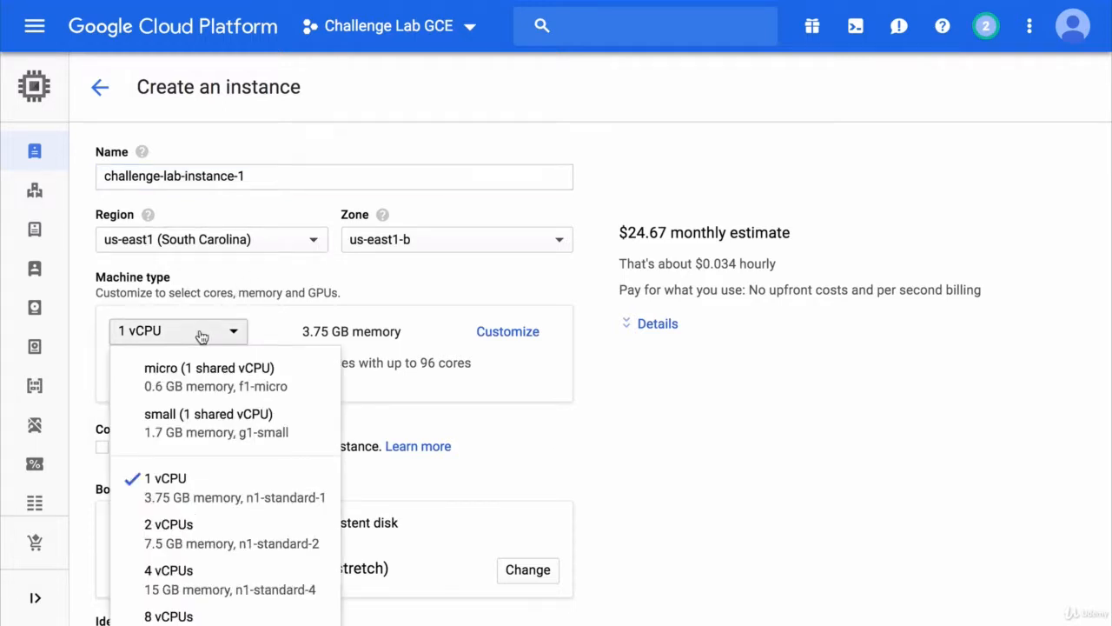
pyautogui.click(231, 387)
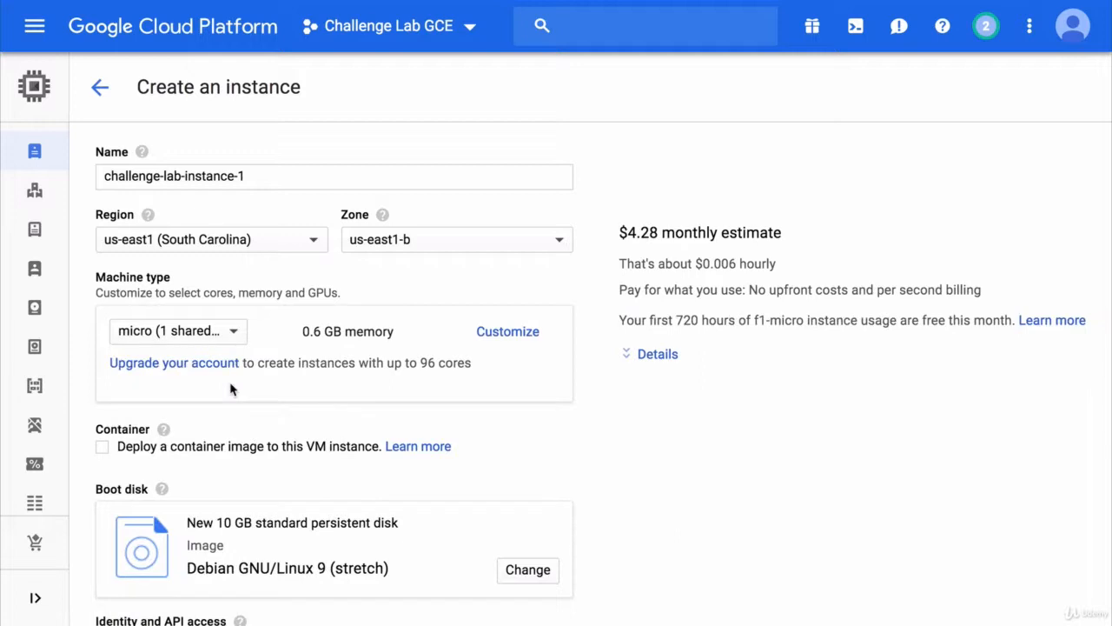
# Set access scopes for each API and give the Storage scope Write Only access
pyautogui.scroll(-5, 231, 388)
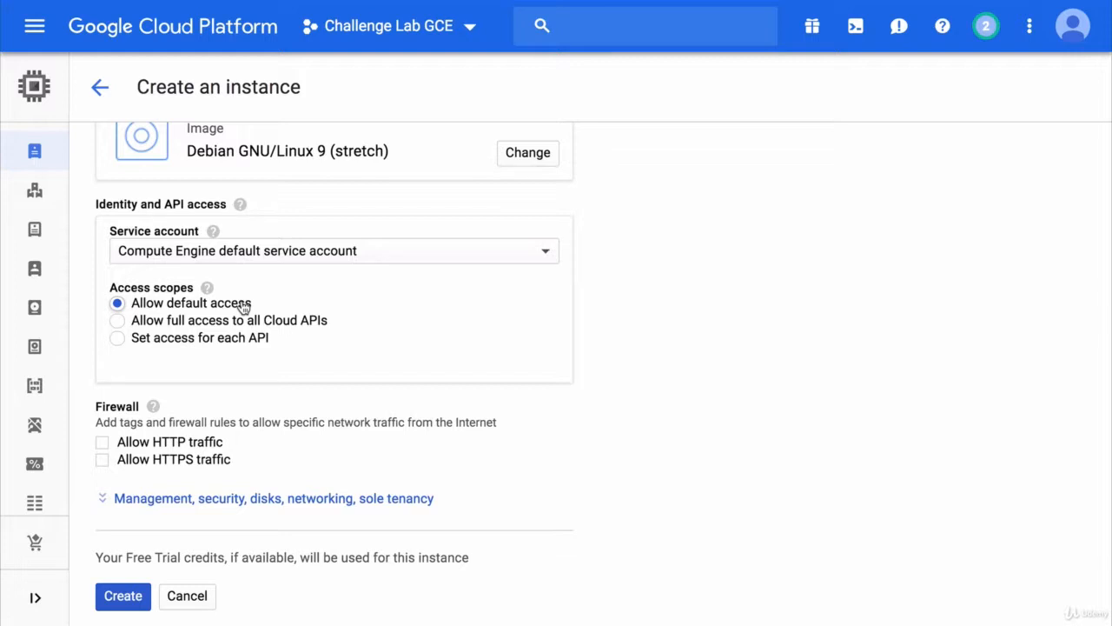
pyautogui.click(213, 339)
pyautogui.scroll(-7, 342, 407)
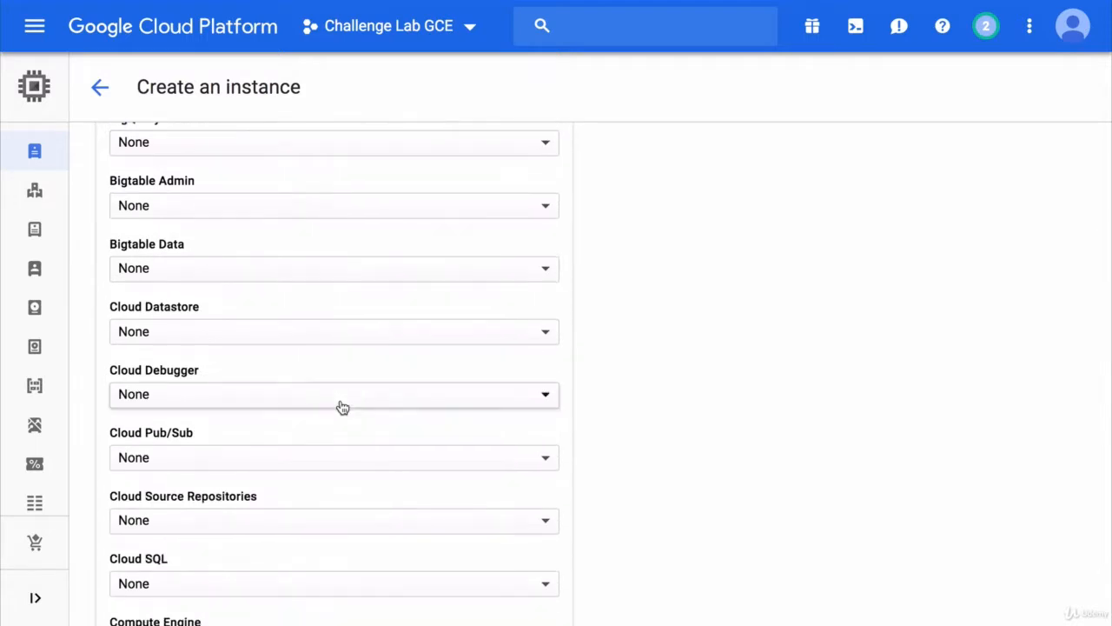
pyautogui.scroll(-1, 342, 408)
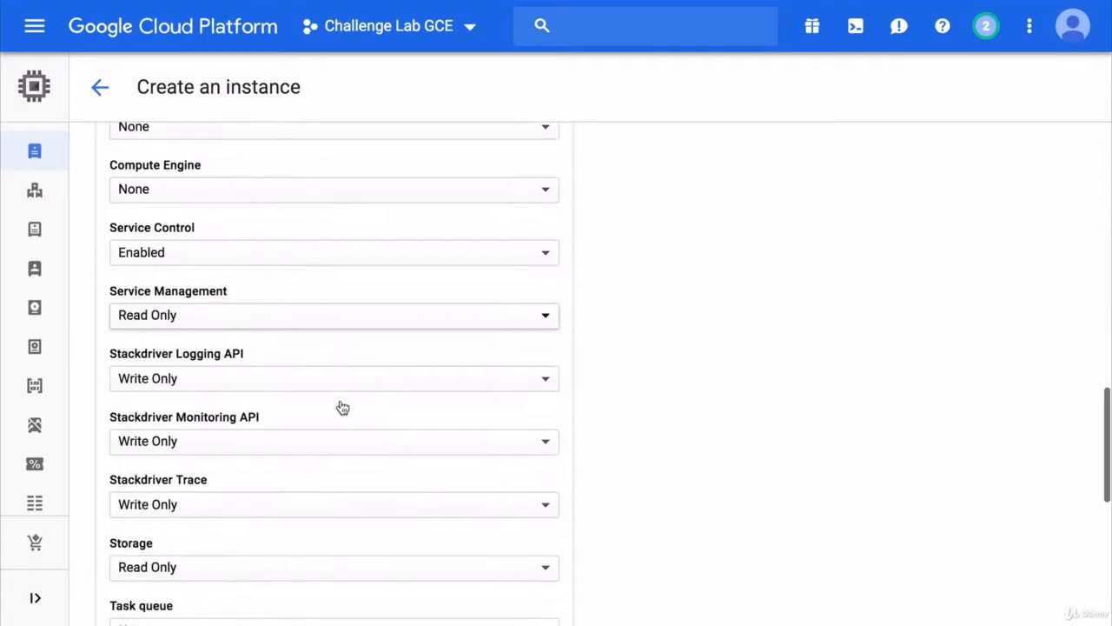
pyautogui.click(286, 572)
pyautogui.click(280, 587)
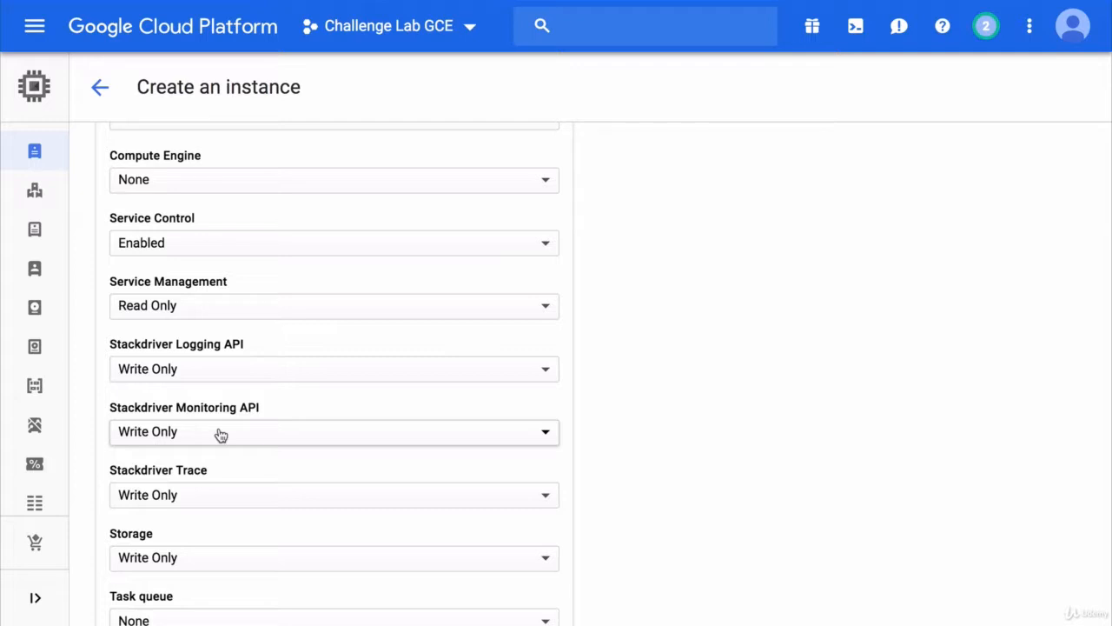
# Expand the management options and add the instance label function with value learning
pyautogui.scroll(-5, 220, 434)
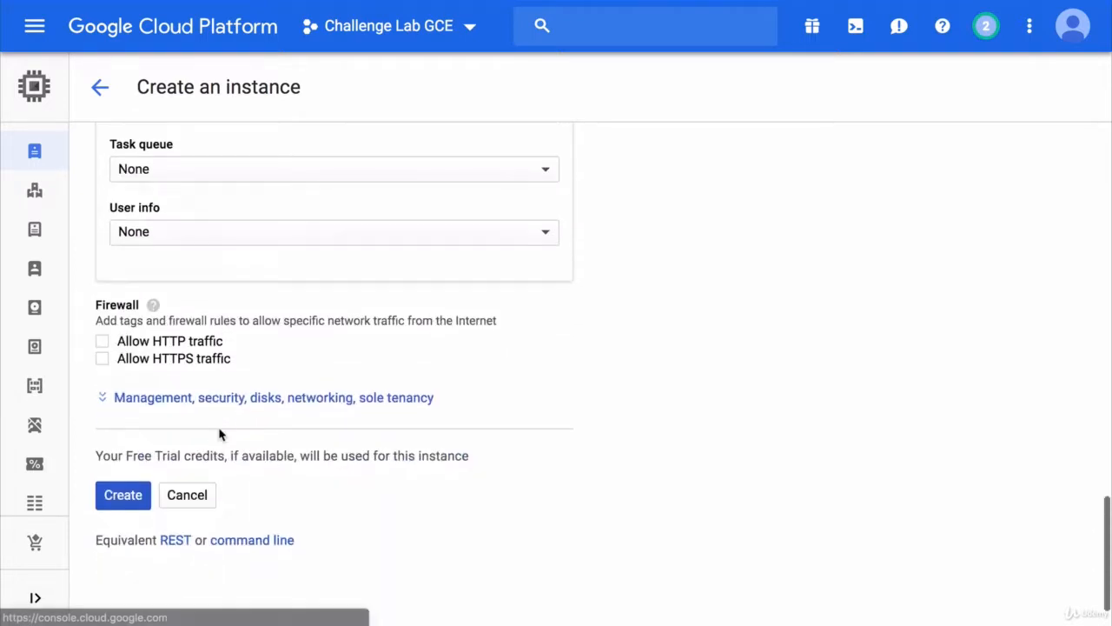
pyautogui.click(235, 397)
pyautogui.scroll(-2, 235, 399)
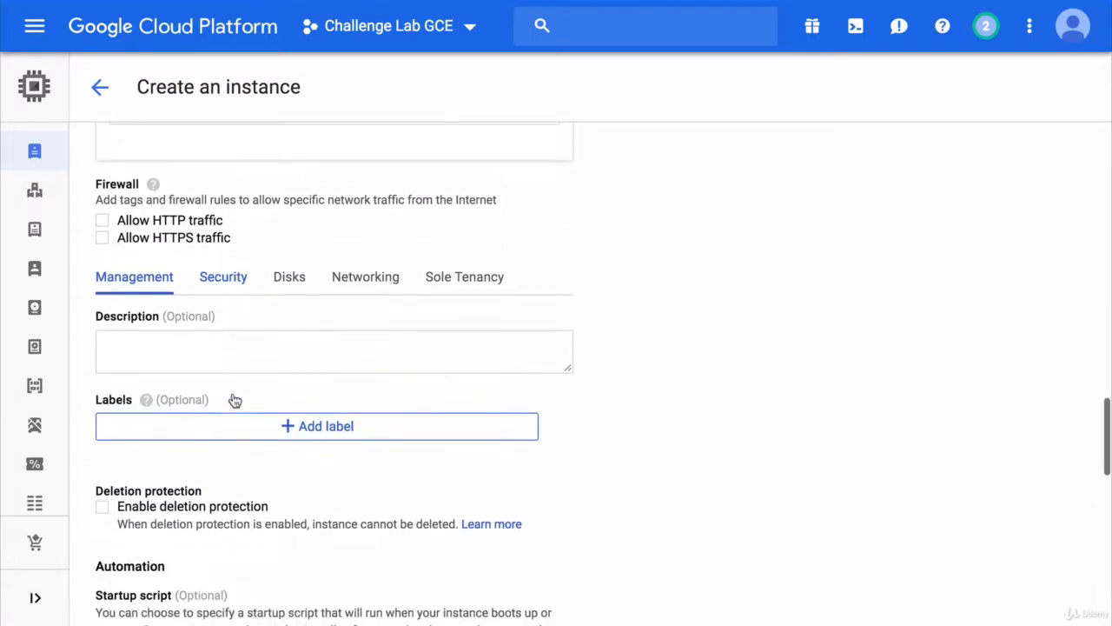
pyautogui.scroll(-2, 235, 400)
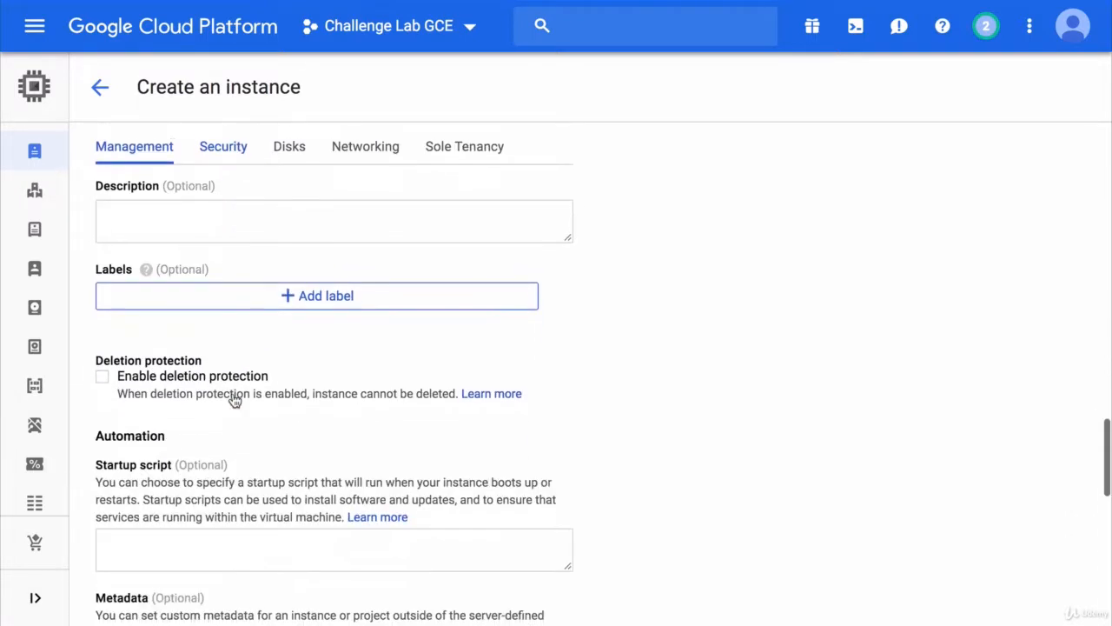
pyautogui.click(313, 295)
pyautogui.click(273, 304)
pyautogui.write('fun')
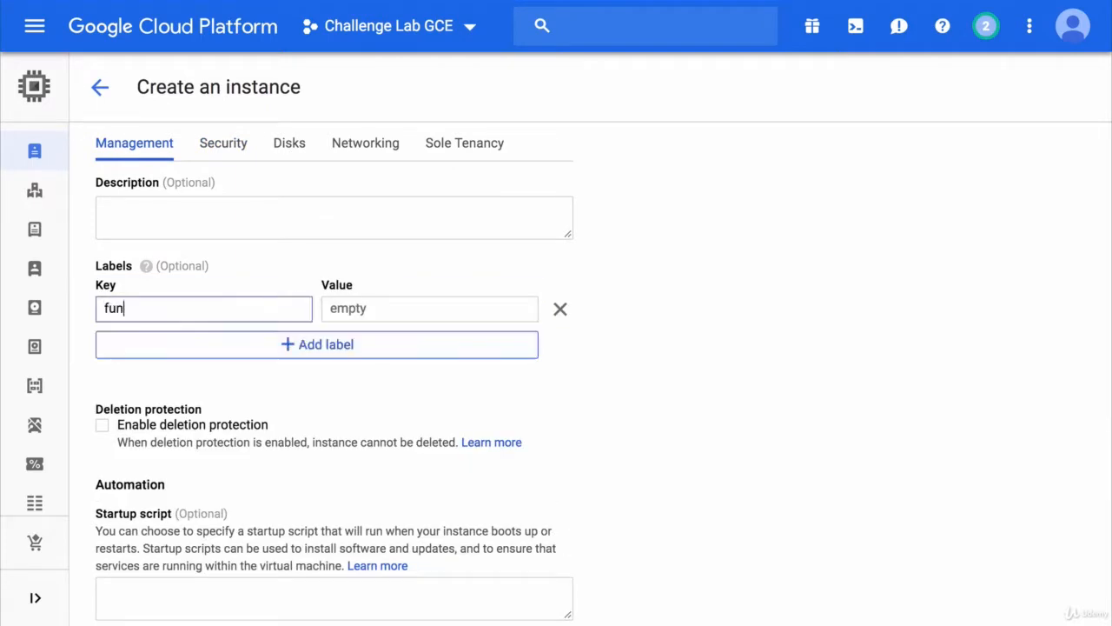
pyautogui.write('ction')
pyautogui.press('Tab')
pyautogui.write('learning')
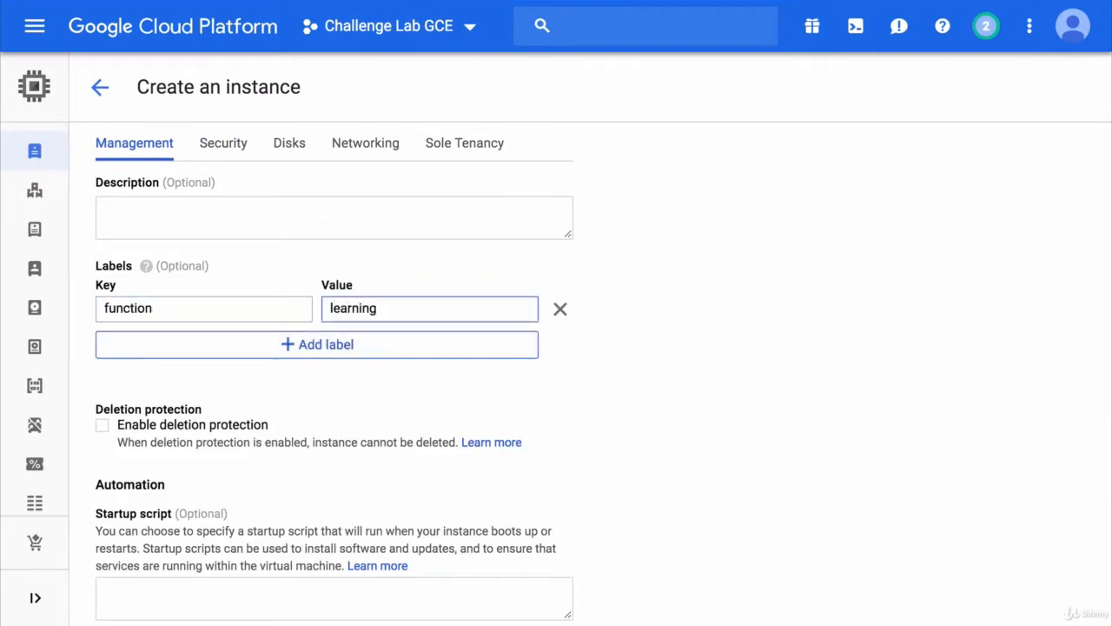
# Set a metadata item value to gs://challenge-lab-gce/ using the copied bucket name
pyautogui.click(578, 412)
pyautogui.scroll(-2, 580, 412)
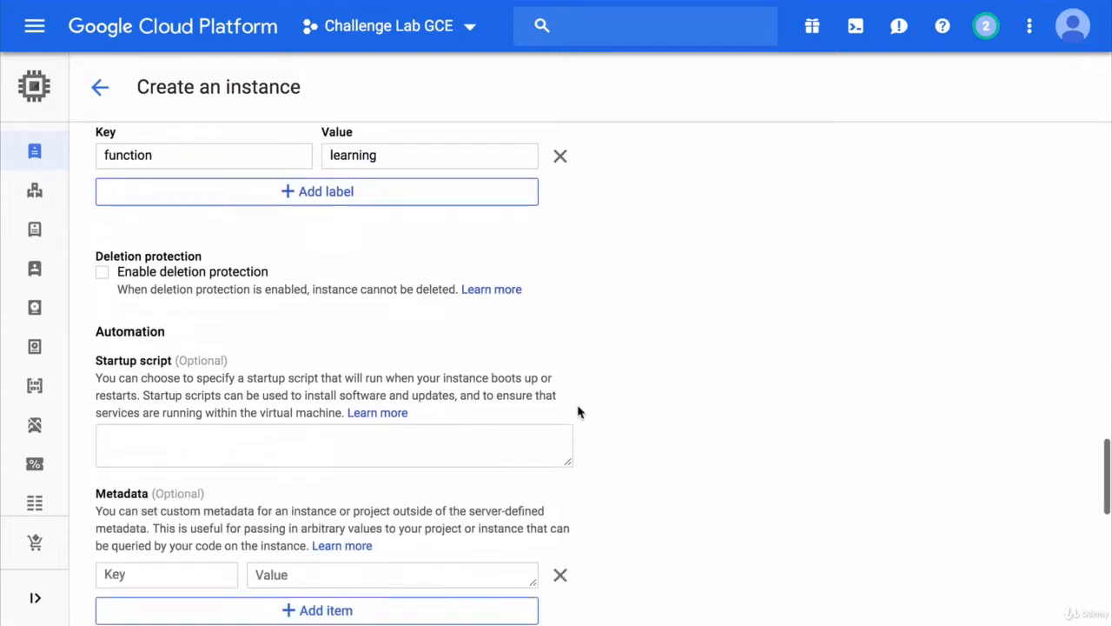
pyautogui.scroll(-3, 581, 411)
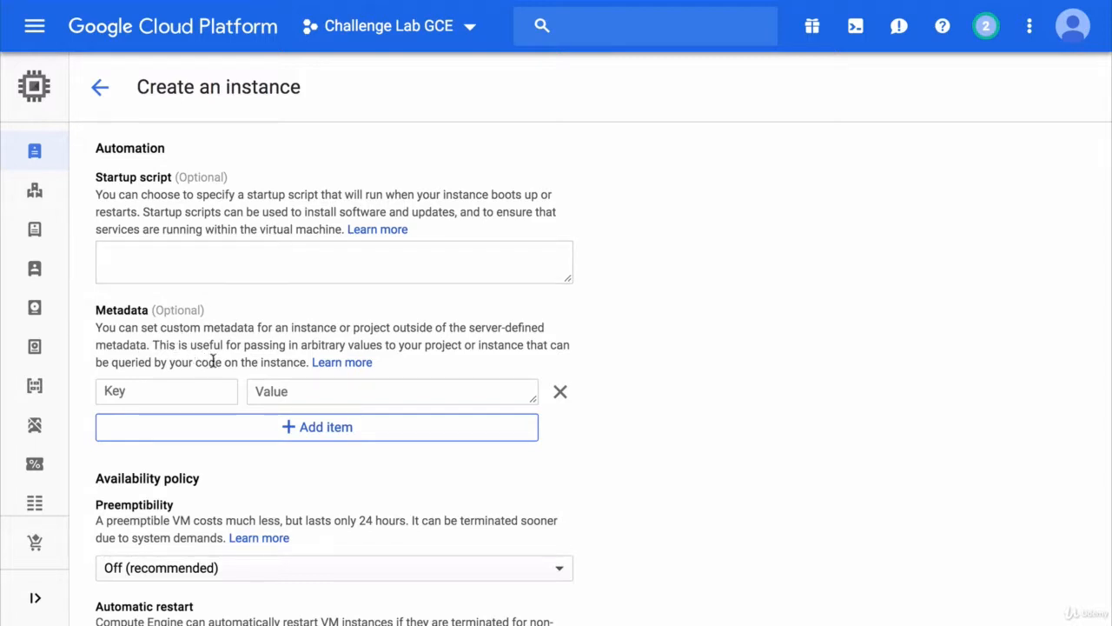
pyautogui.click(273, 390)
pyautogui.write('challenge-lab-gce')
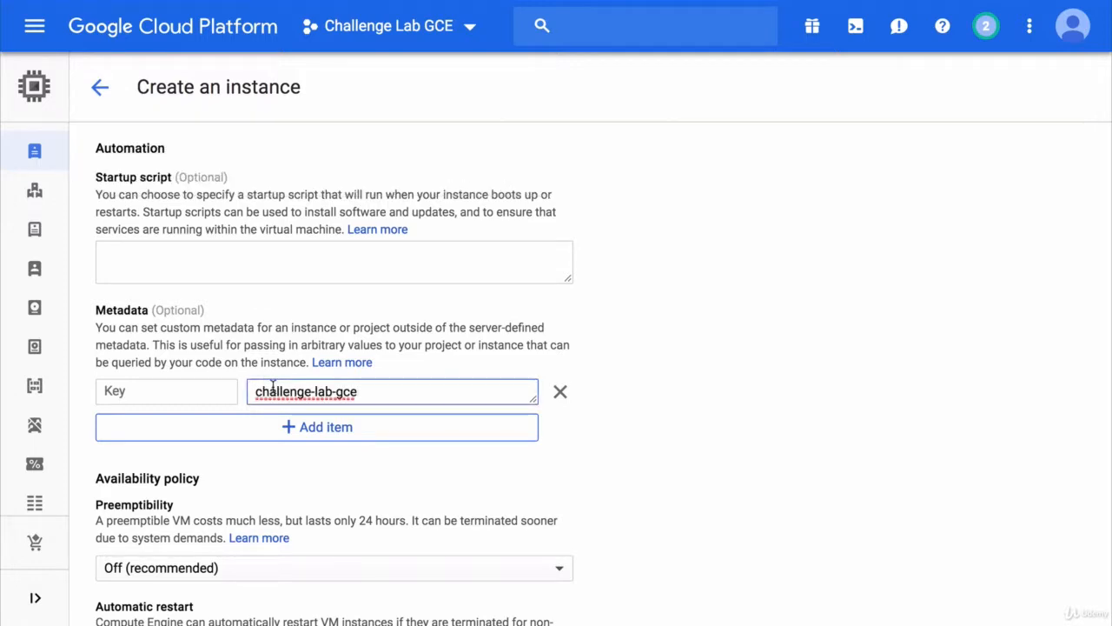
pyautogui.write('gs://')
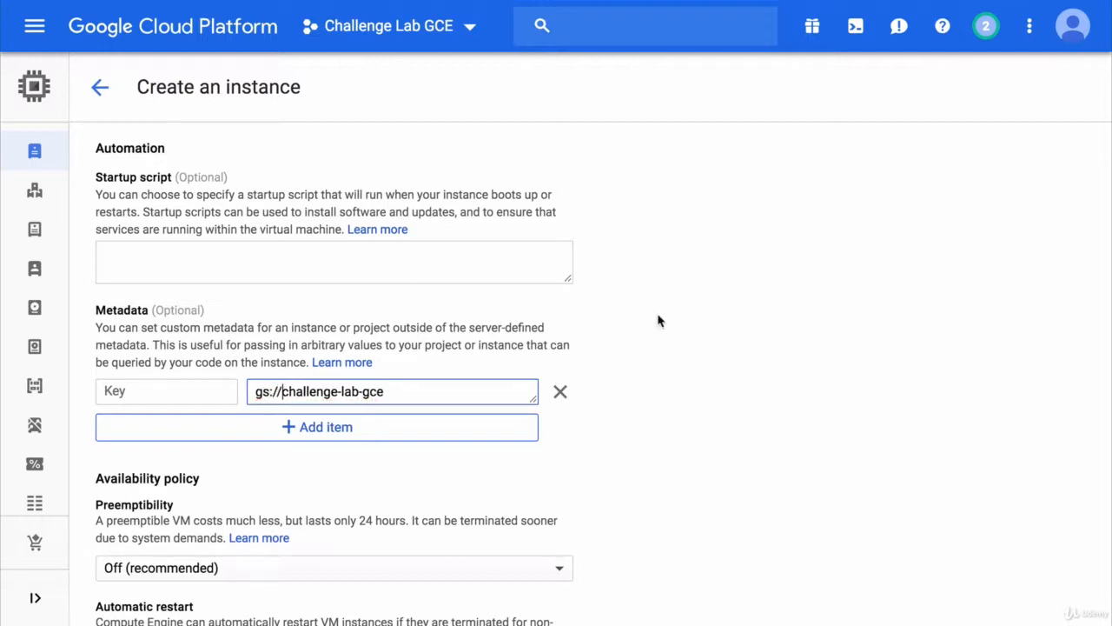
pyautogui.write('/')
pyautogui.click(658, 318)
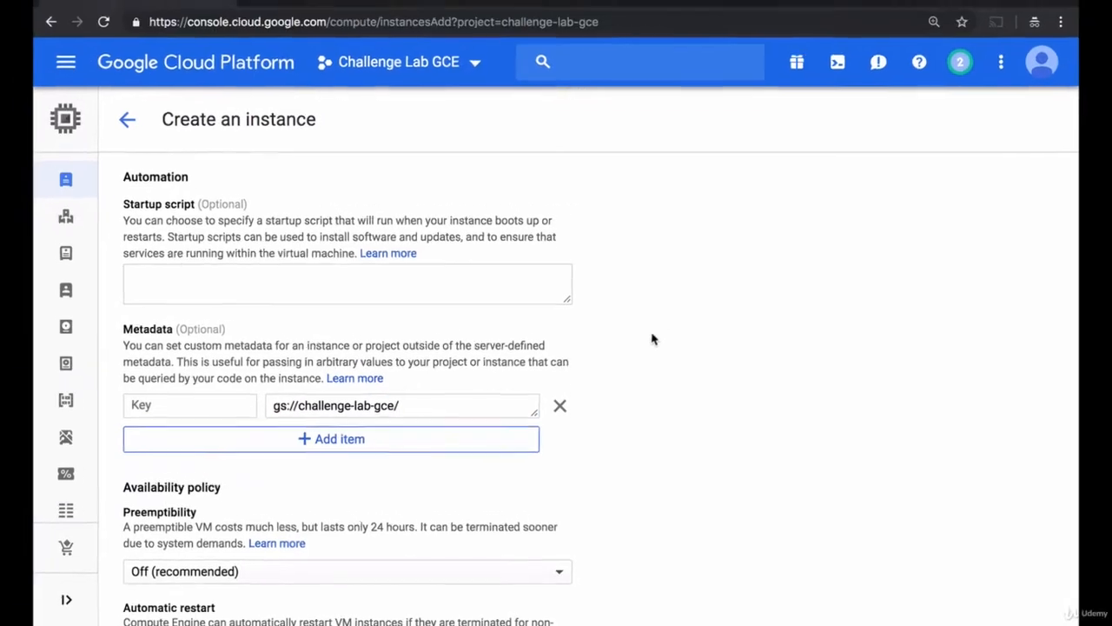
# Copy the entire contents of worker-startup-script.sh from the Cloud Shell editor
pyautogui.click(357, 24)
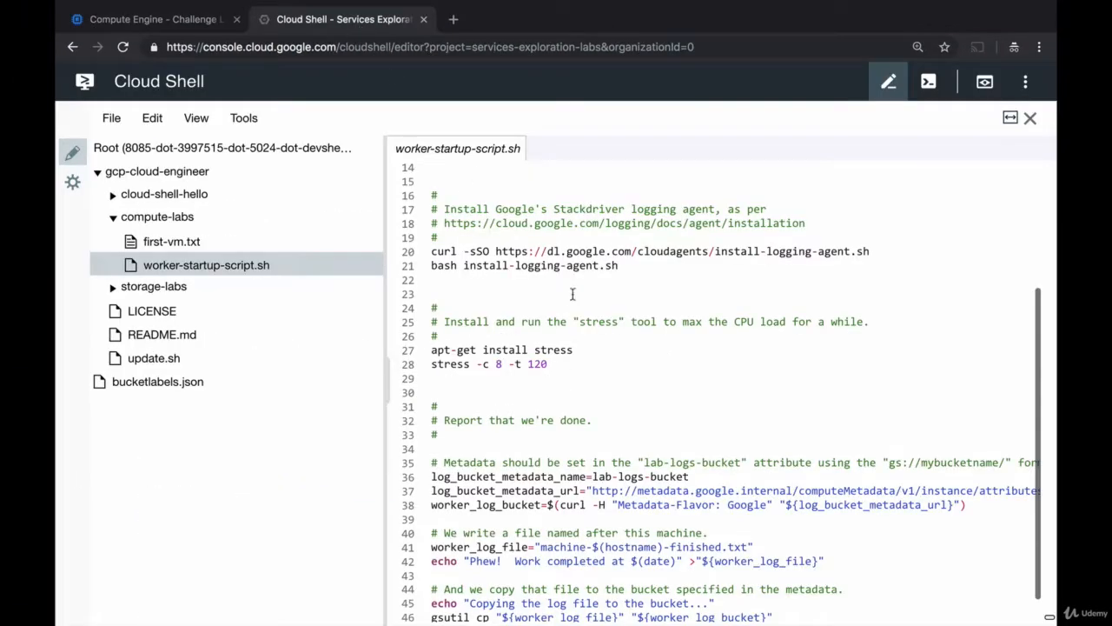
pyautogui.click(609, 351)
pyautogui.hotkey('ctrl', 'a')
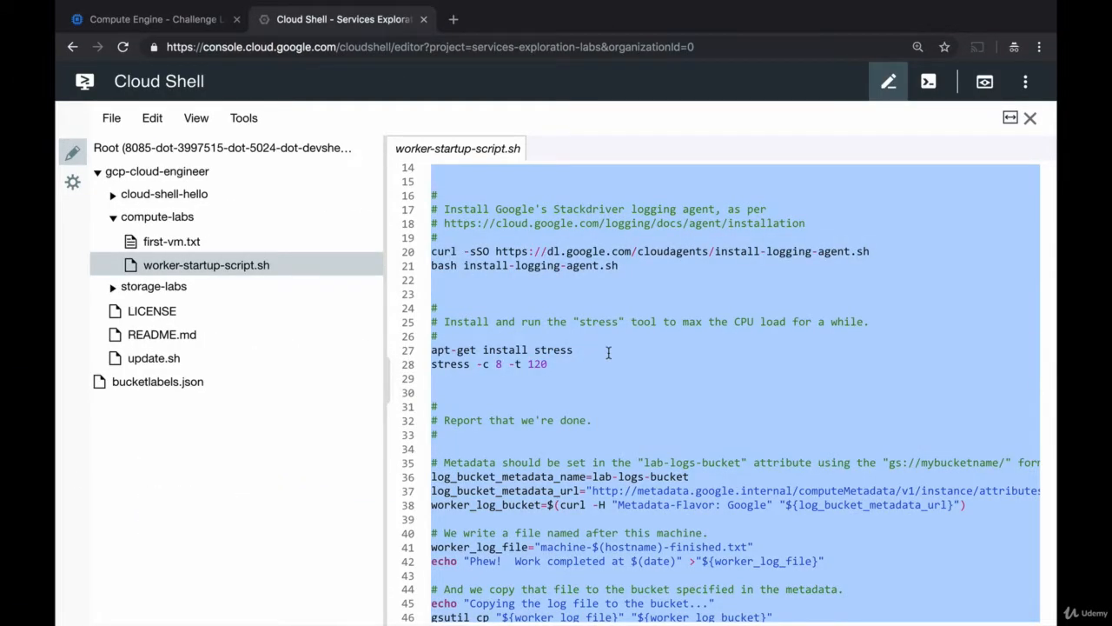
pyautogui.hotkey('ctrl', 'c')
# Paste the copied script into the instance's startup script field
pyautogui.click(177, 21)
pyautogui.click(223, 284)
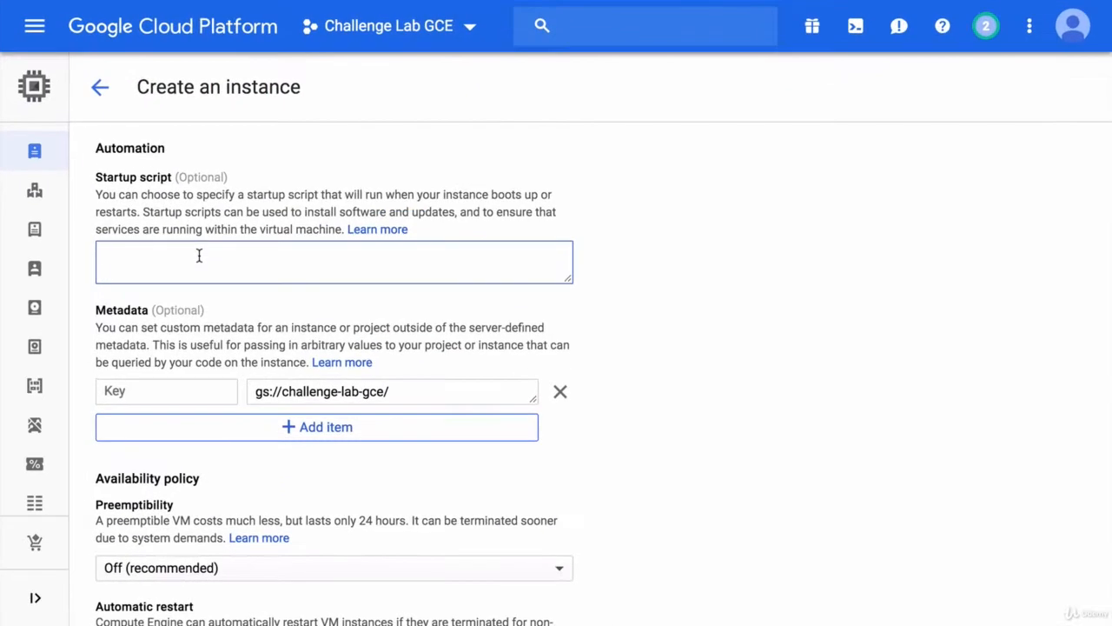
pyautogui.hotkey('ctrl', 'v')
# Copy lab-logs-bucket from the startup script and use it as the metadata item's key
pyautogui.scroll(15, 198, 257)
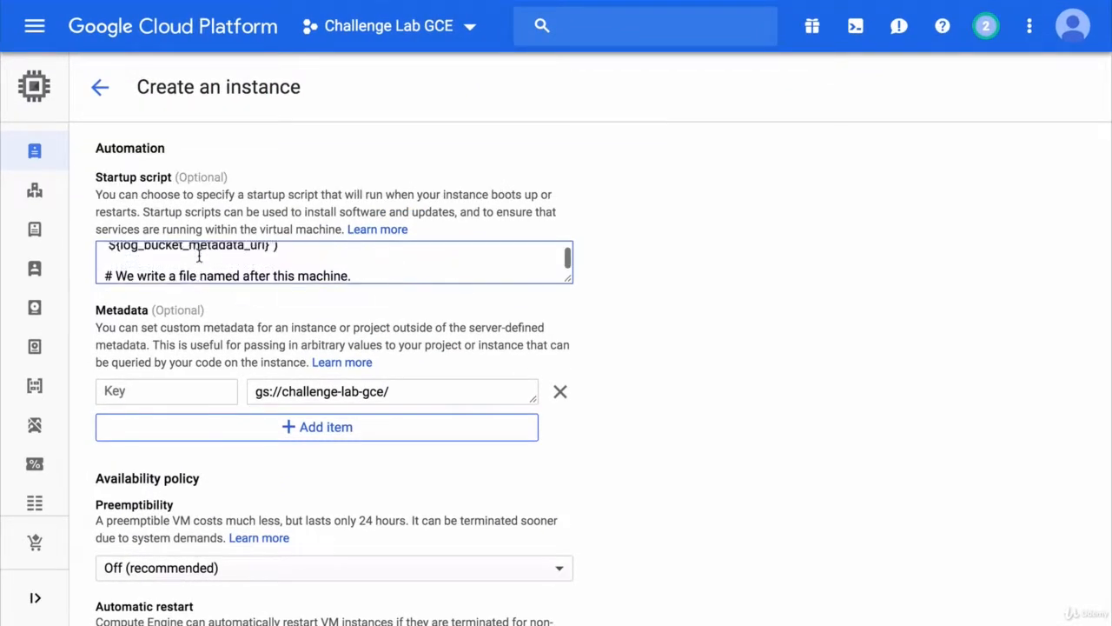
pyautogui.scroll(1, 198, 257)
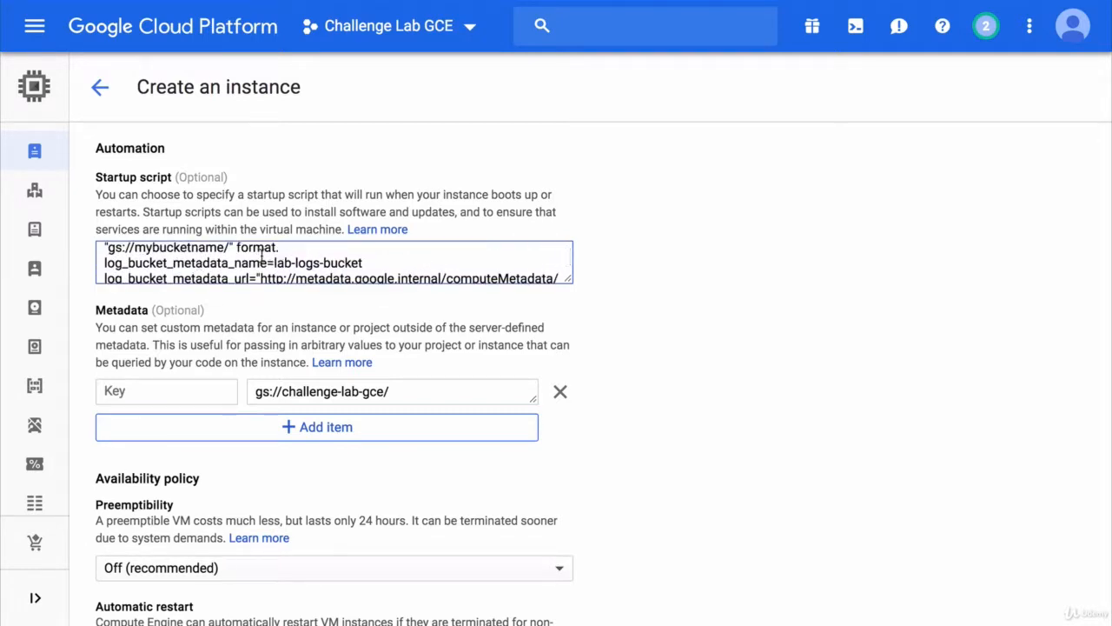
pyautogui.moveTo(274, 262); pyautogui.dragTo(377, 259)
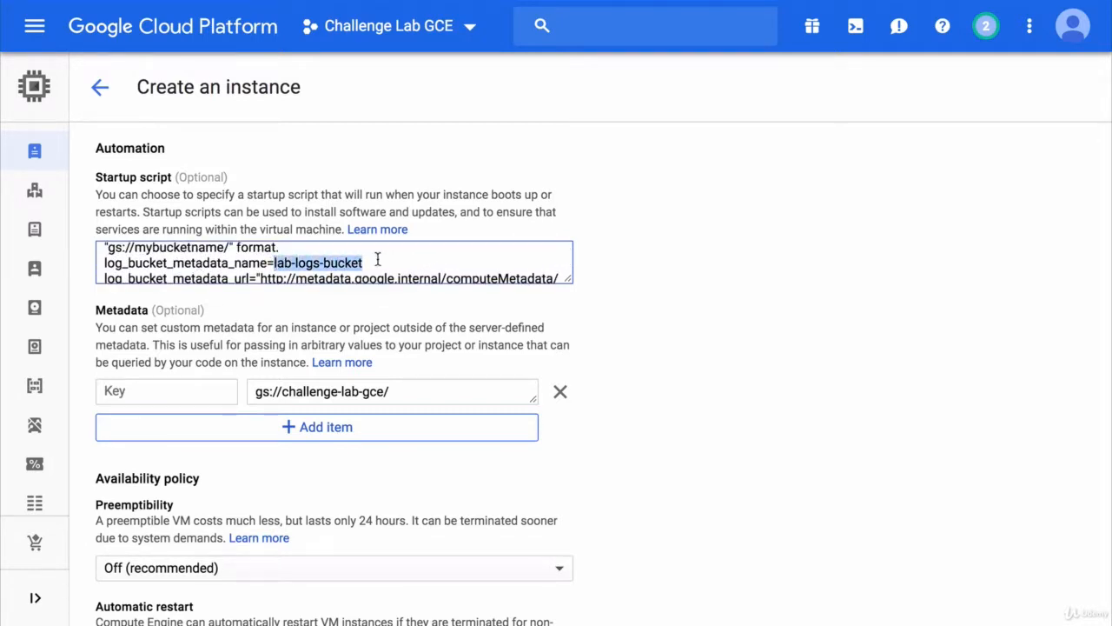
pyautogui.hotkey('ctrl', 'c')
pyautogui.click(153, 392)
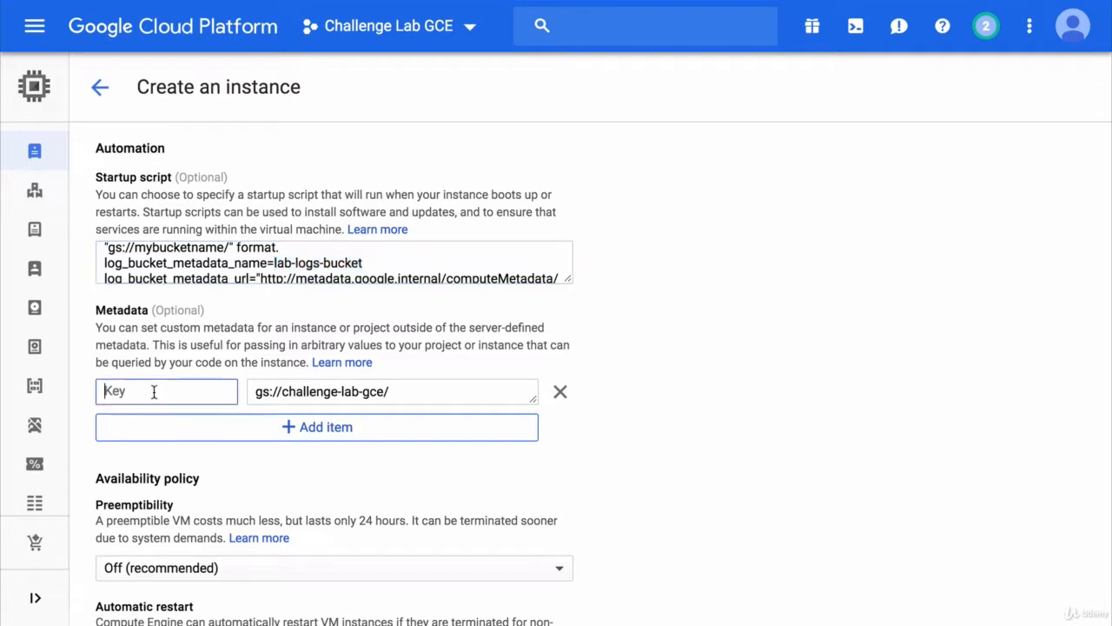
pyautogui.hotkey('ctrl', 'v')
# Create the VM instance
pyautogui.scroll(-4, 609, 370)
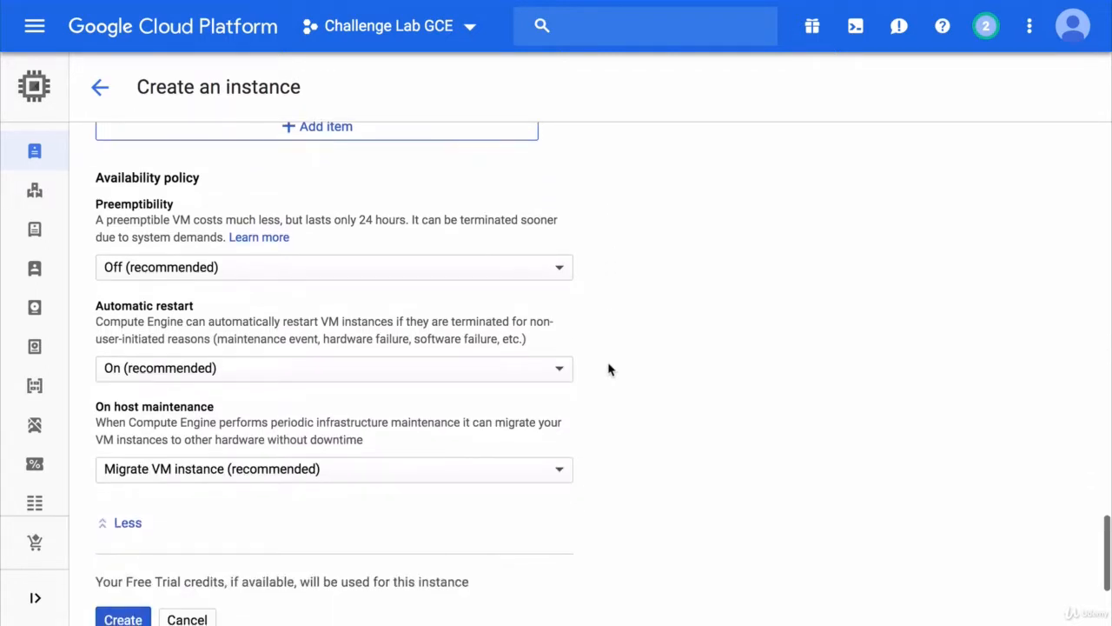
pyautogui.scroll(-2, 609, 370)
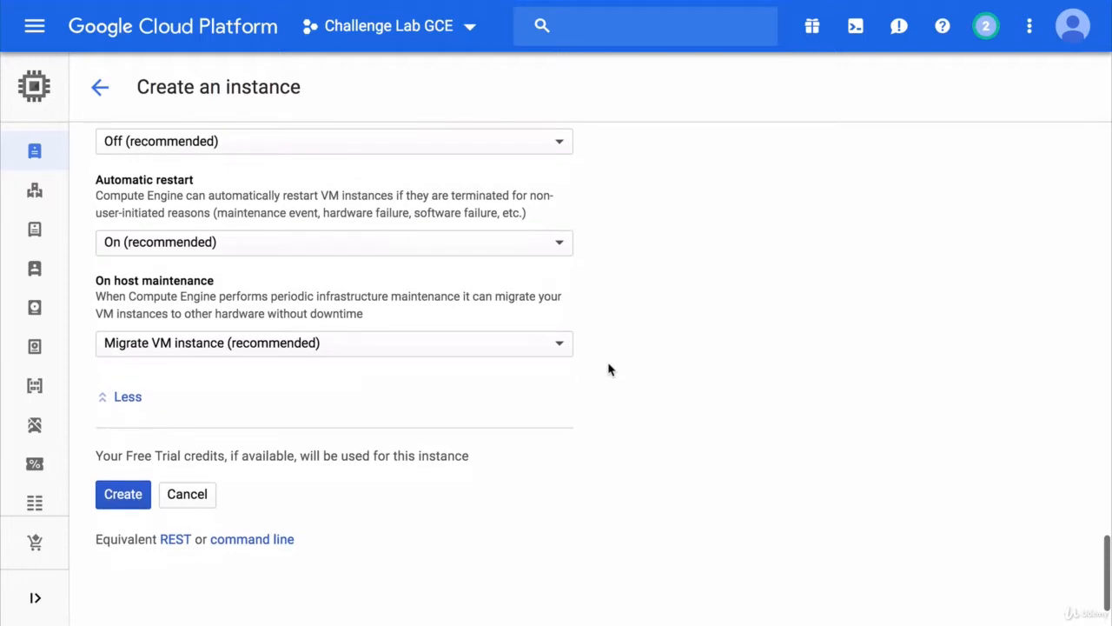
pyautogui.click(129, 494)
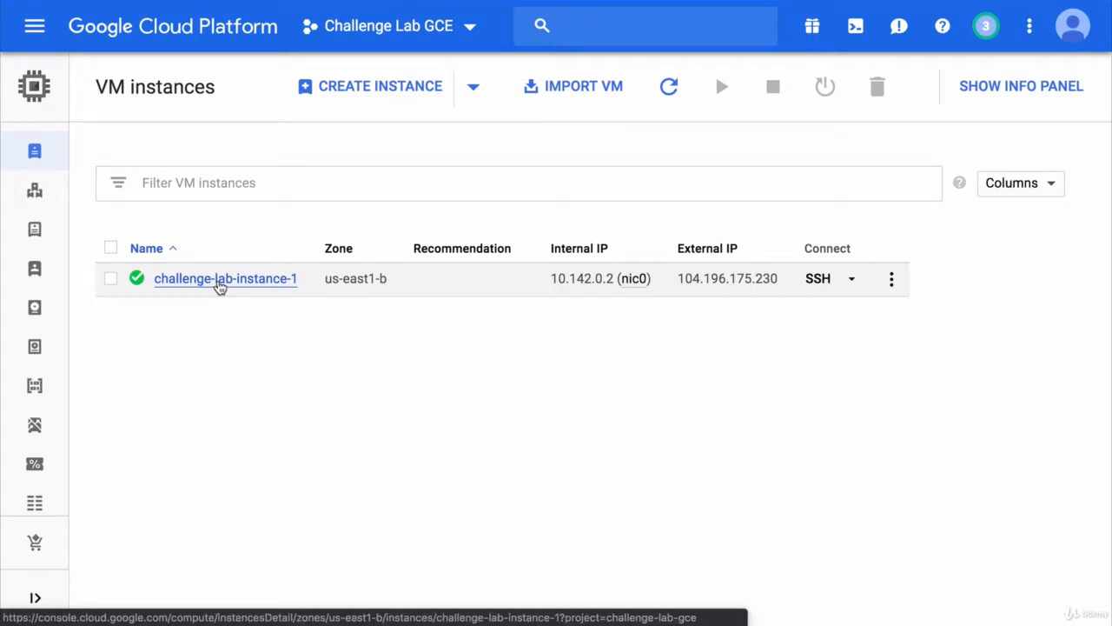
# Open challenge-lab-instance-1's details and switch to its Monitoring view
pyautogui.click(219, 285)
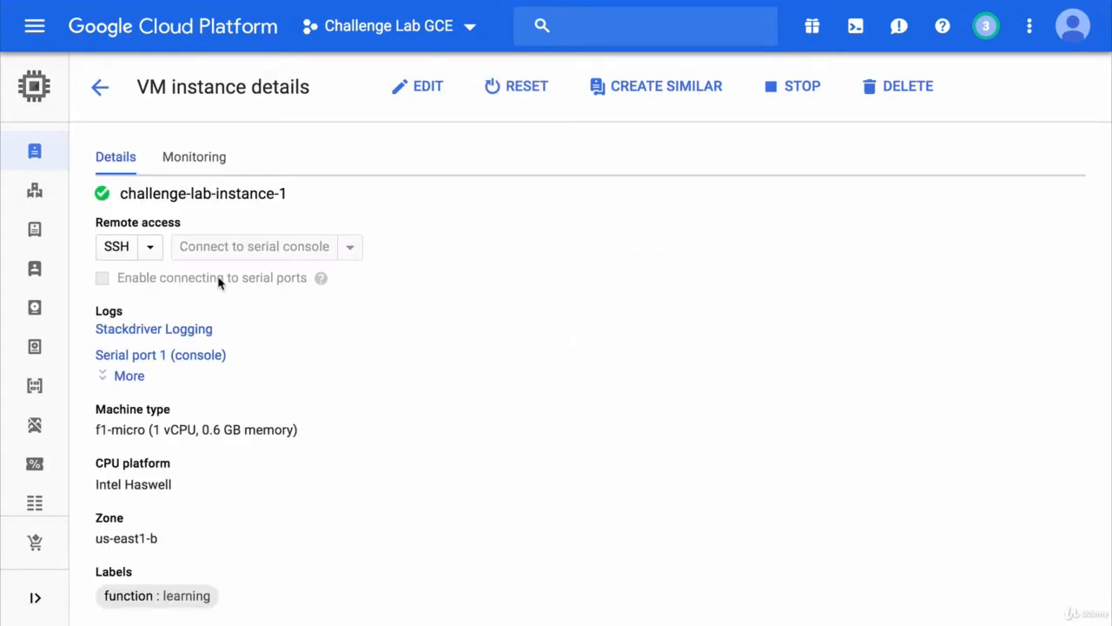
pyautogui.click(215, 165)
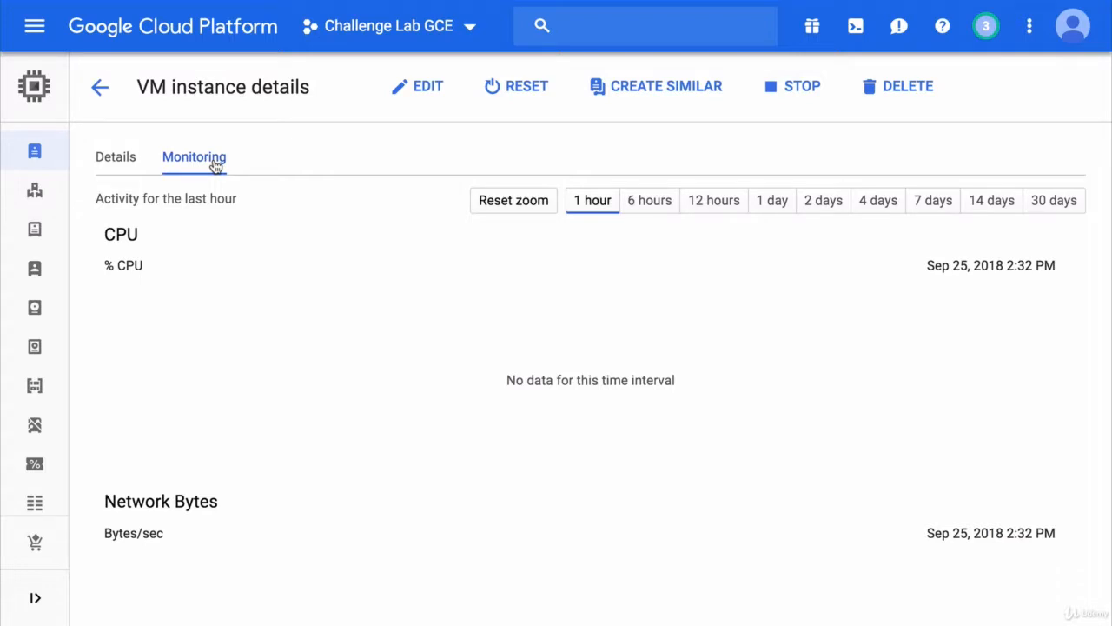
# Duplicate the instance details browser tab twice
pyautogui.rightClick(150, 18)
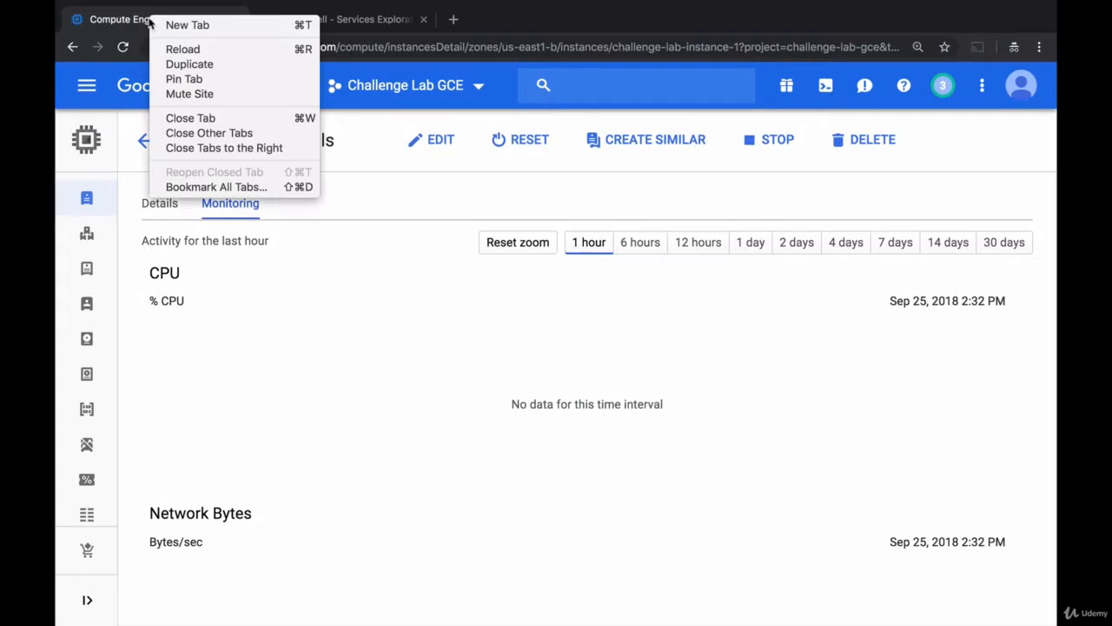
pyautogui.click(178, 62)
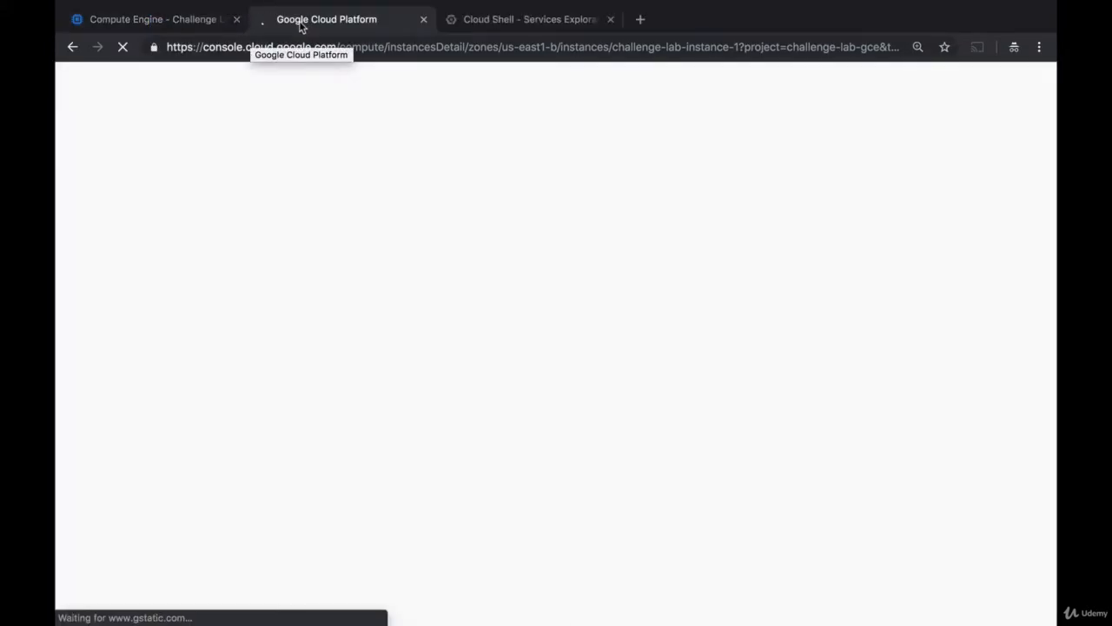
pyautogui.rightClick(300, 26)
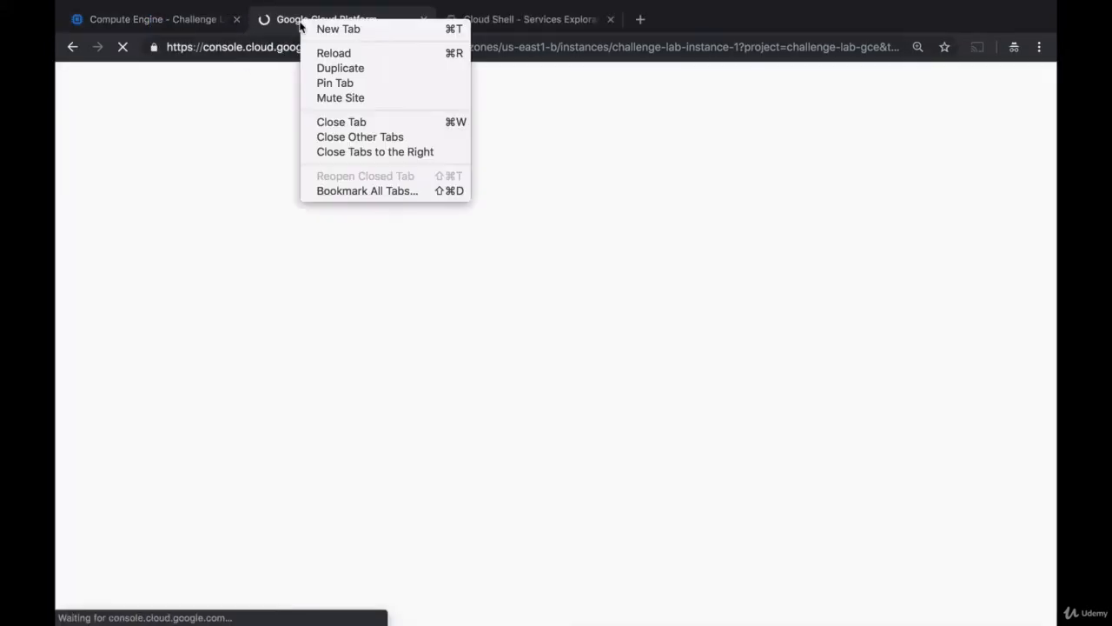
pyautogui.click(337, 68)
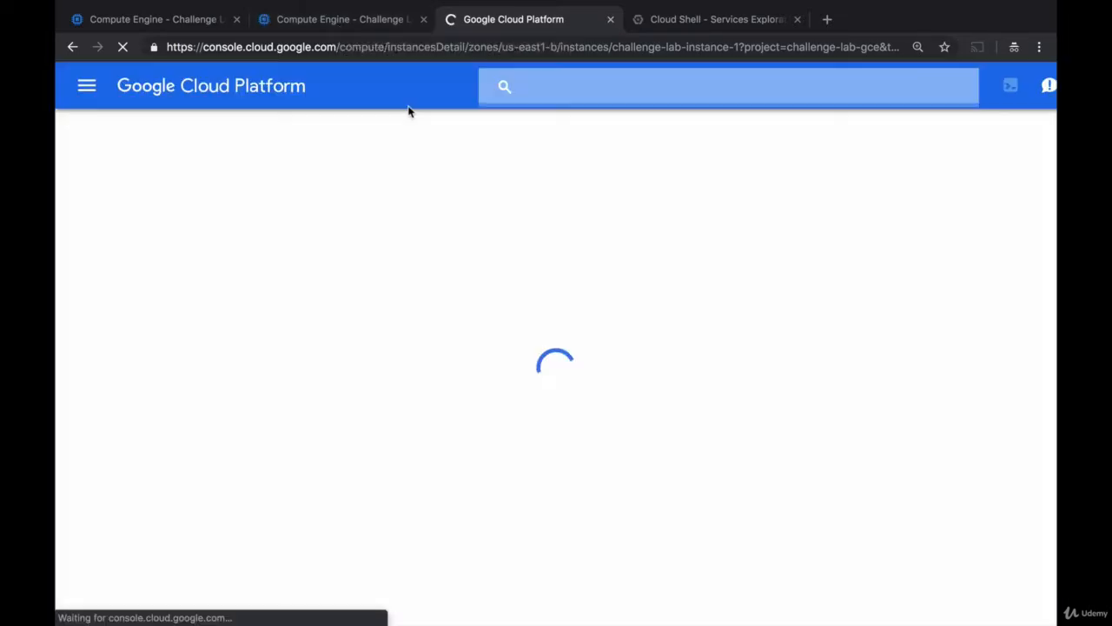
# Open the challenge-lab-gce bucket in the Storage browser
pyautogui.click(85, 89)
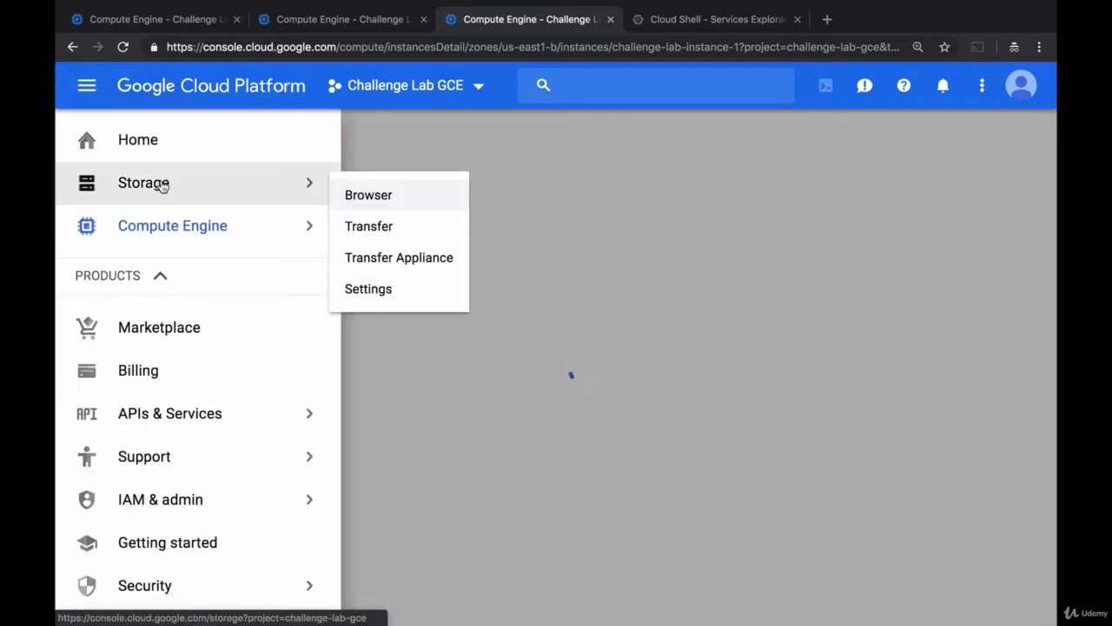
pyautogui.click(162, 186)
pyautogui.click(205, 319)
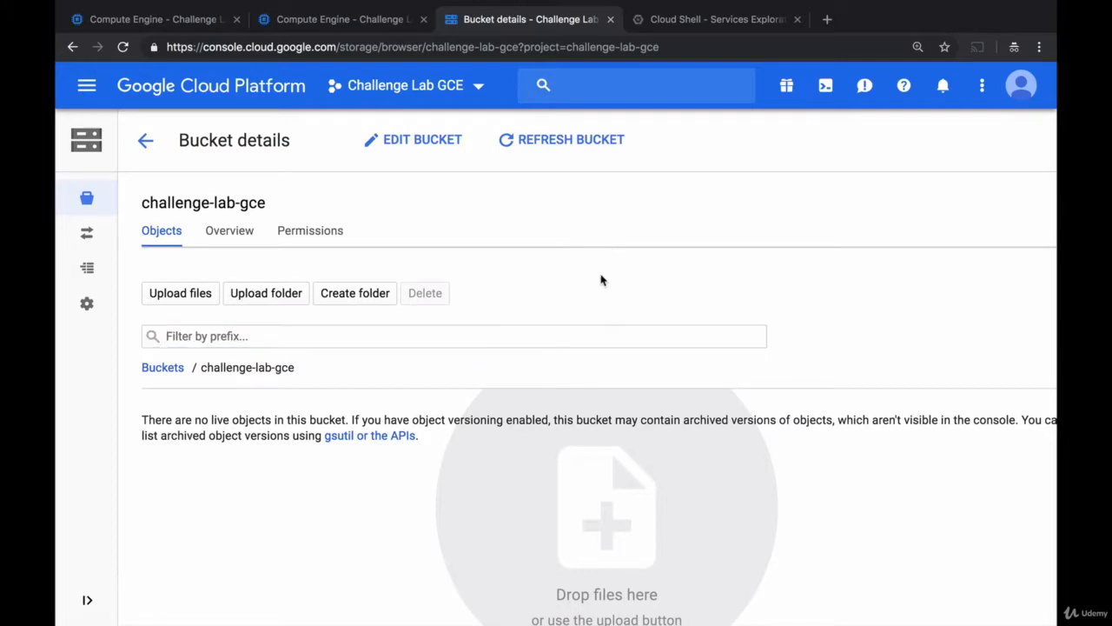
# Open the instance's Stackdriver Logging logs and expand the latest startup-script entries
pyautogui.click(356, 24)
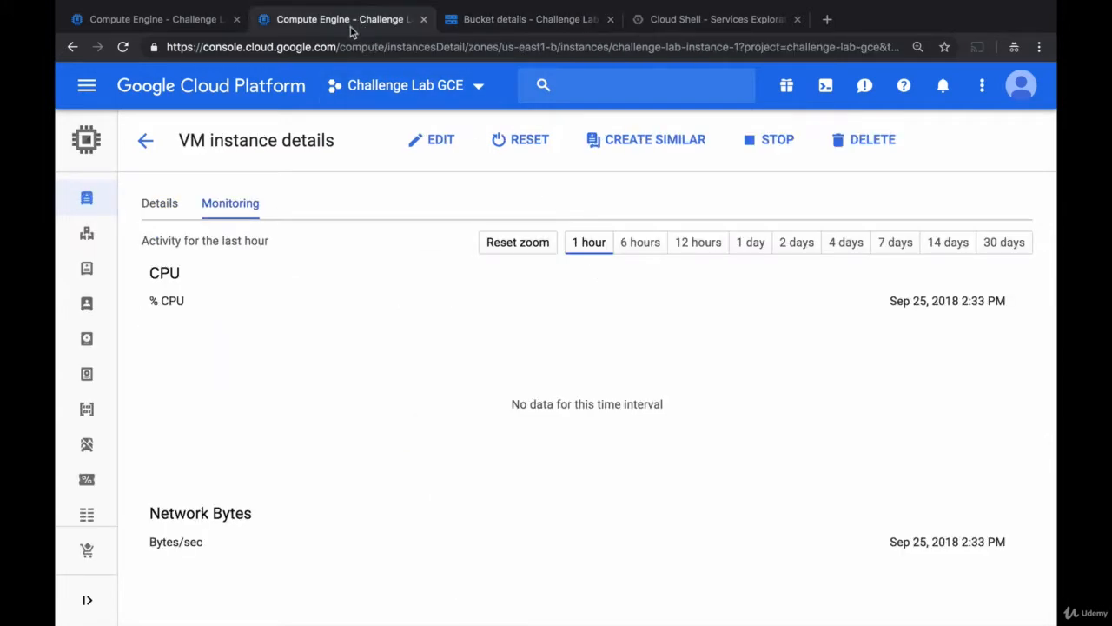
pyautogui.click(168, 204)
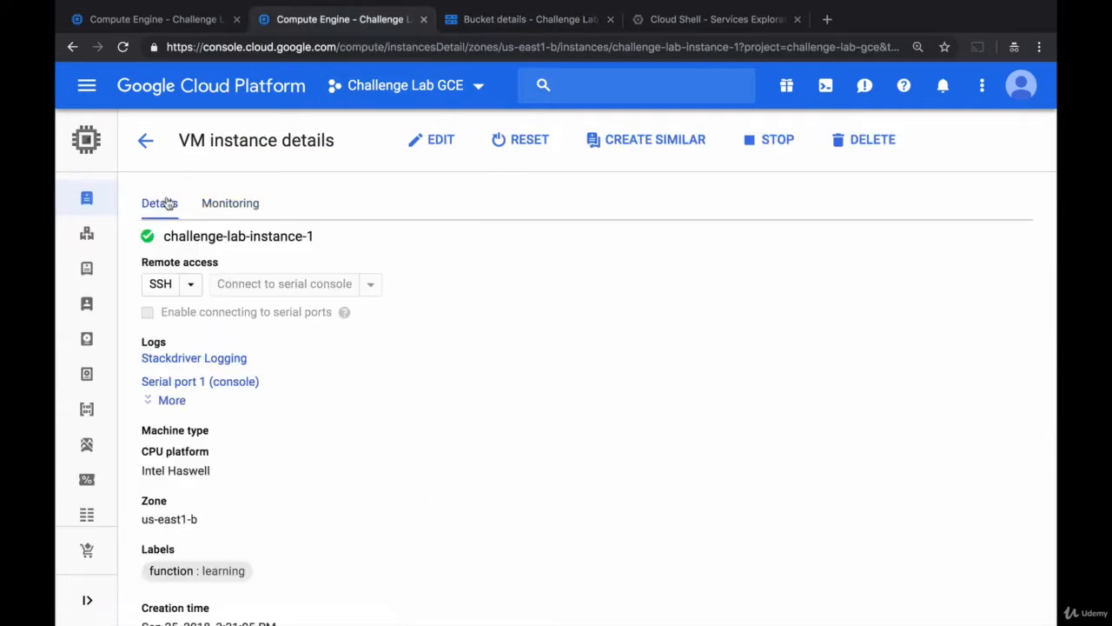
pyautogui.click(192, 359)
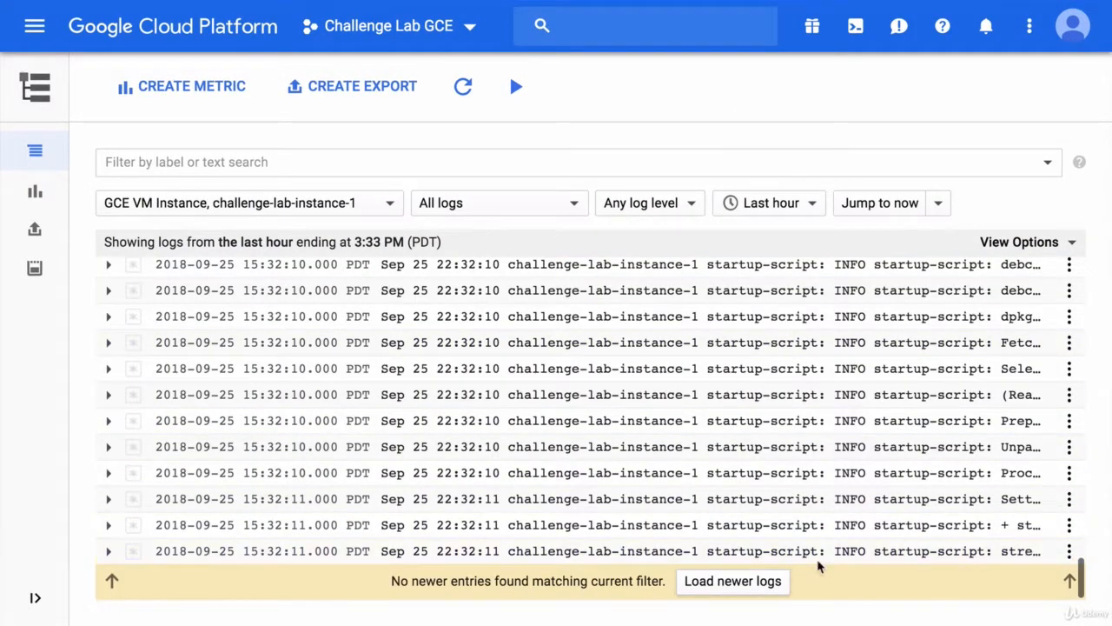
pyautogui.click(928, 556)
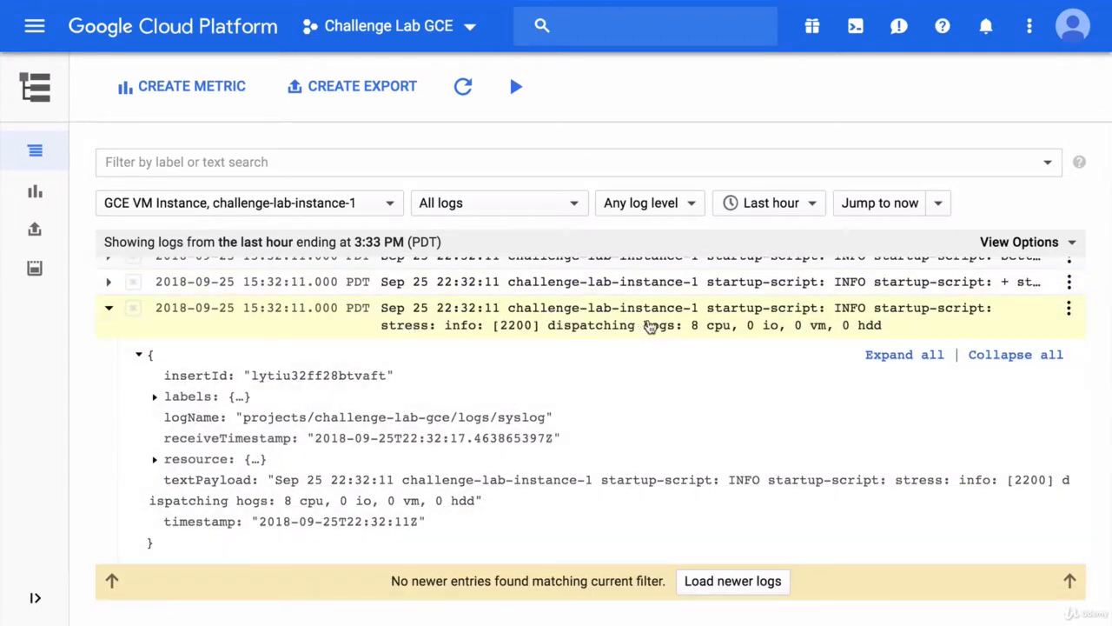
pyautogui.click(700, 294)
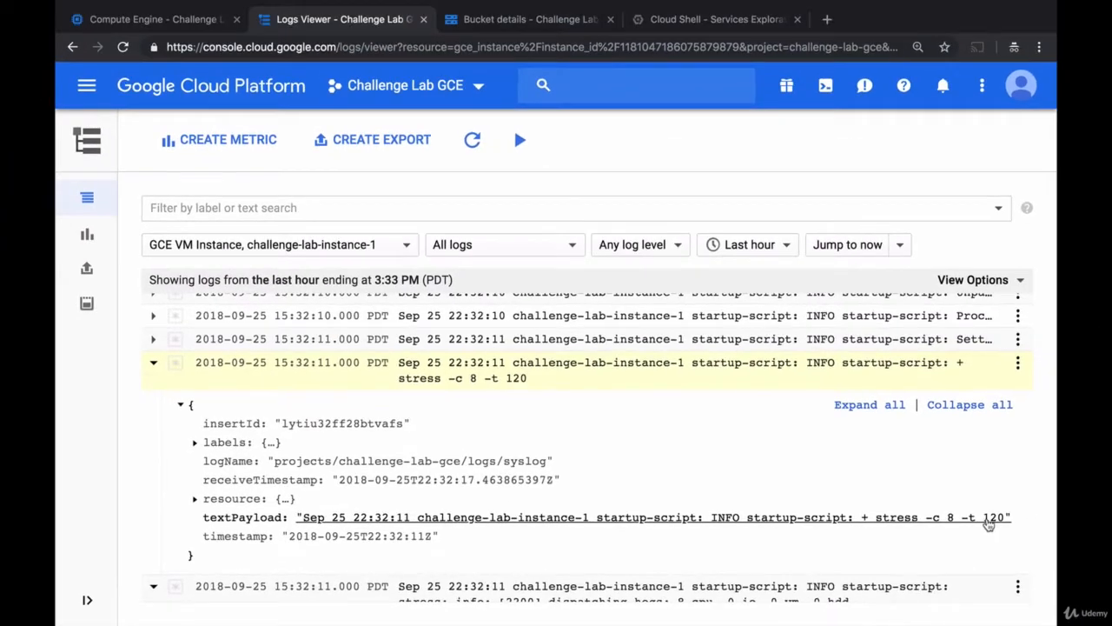
# Reload the instance's Monitoring page and review the CPU and network charts
pyautogui.click(184, 24)
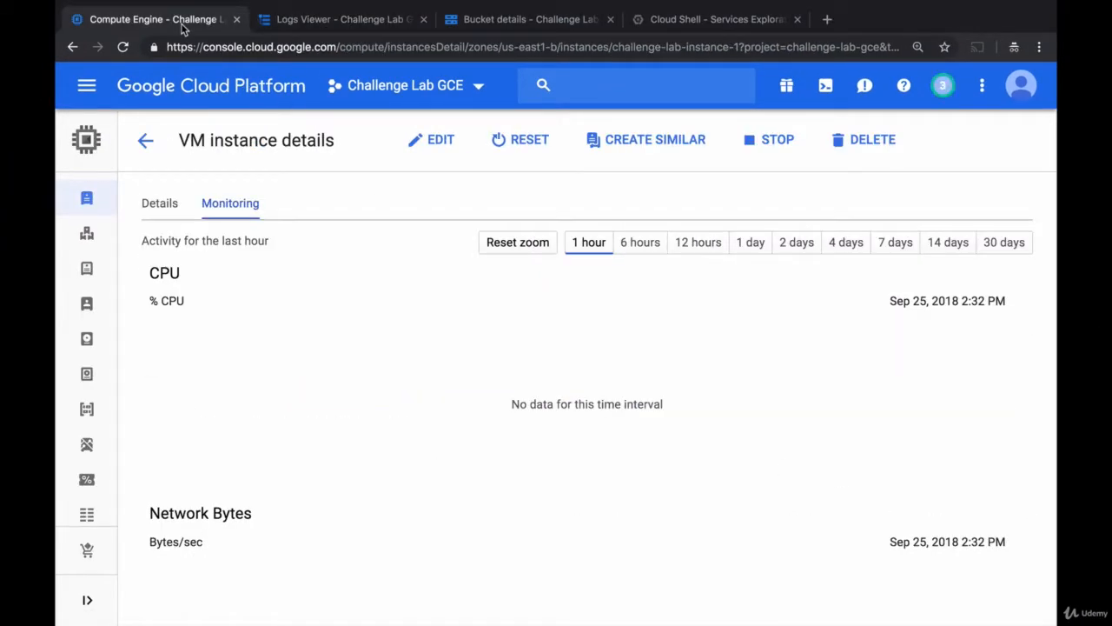
pyautogui.click(122, 46)
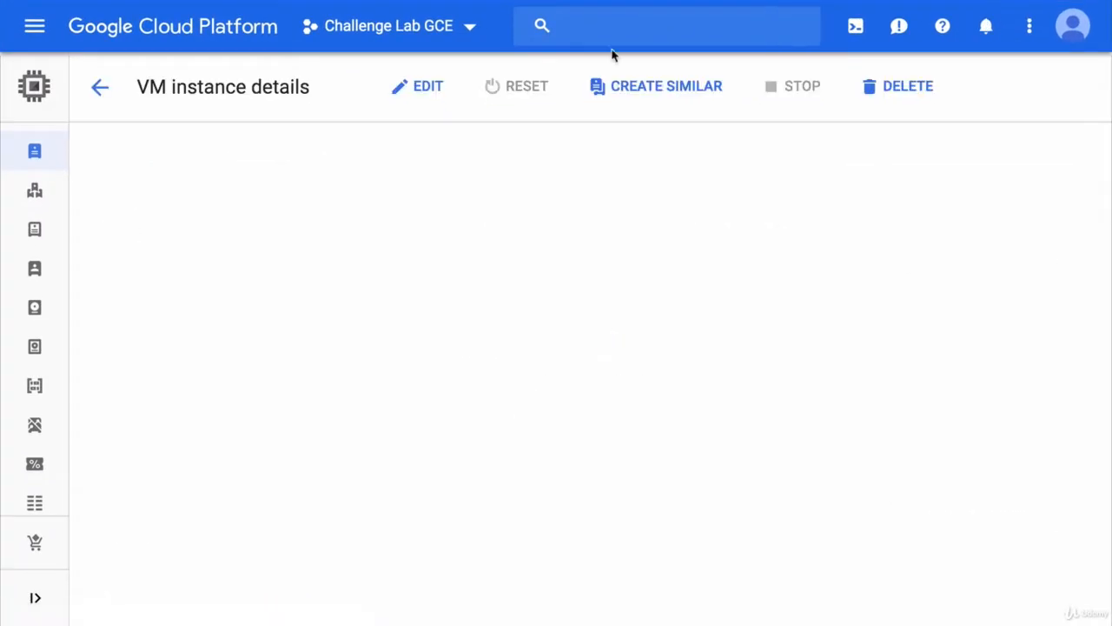
pyautogui.scroll(-4, 804, 344)
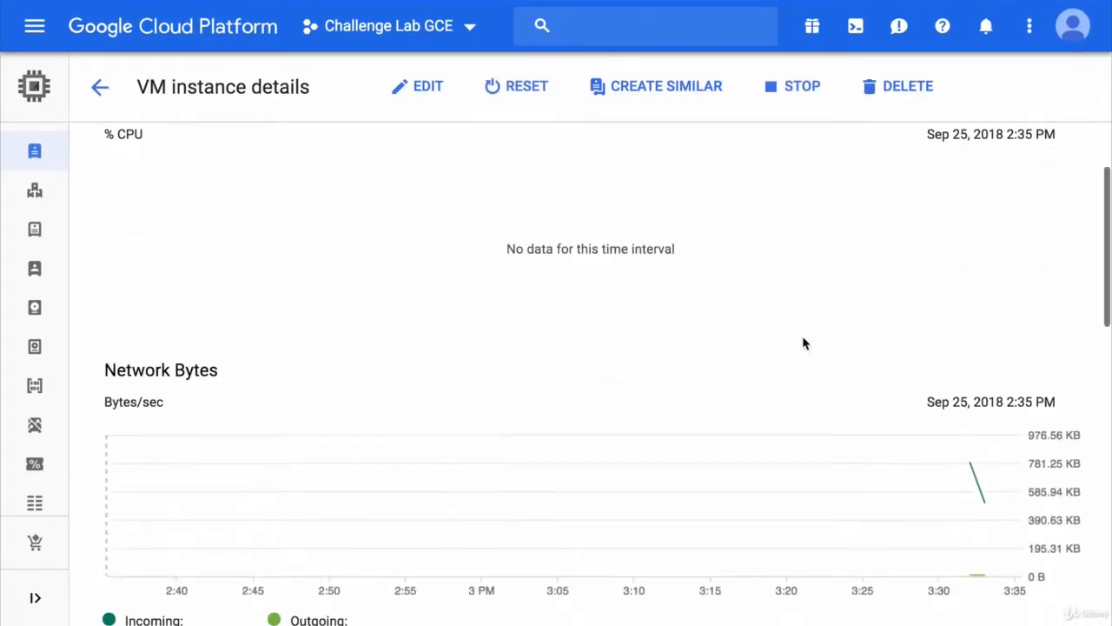
# Refresh the challenge-lab-gce bucket and open the machine-challenge-lab-instance-1-finished.txt file, closing its tab afterwards
pyautogui.scroll(-1, 804, 343)
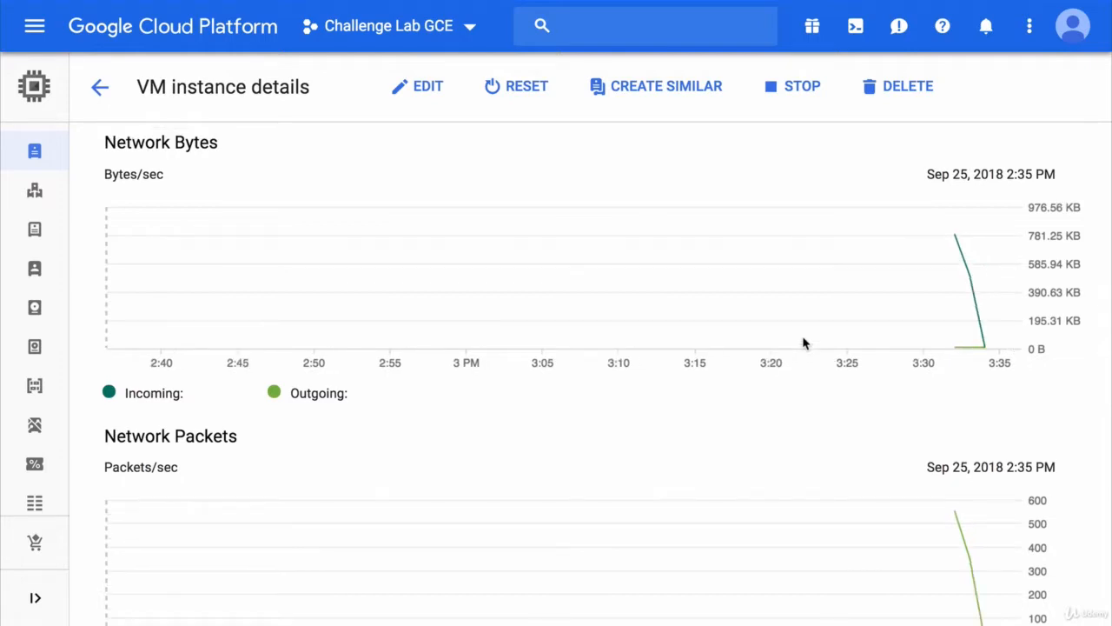
pyautogui.scroll(5, 803, 343)
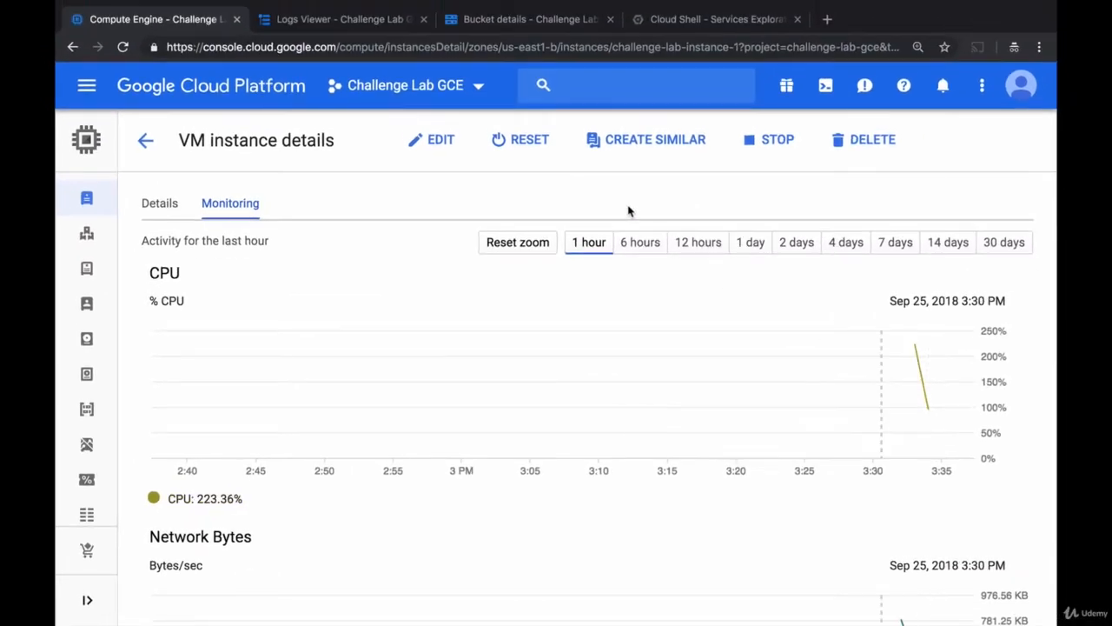
pyautogui.click(546, 28)
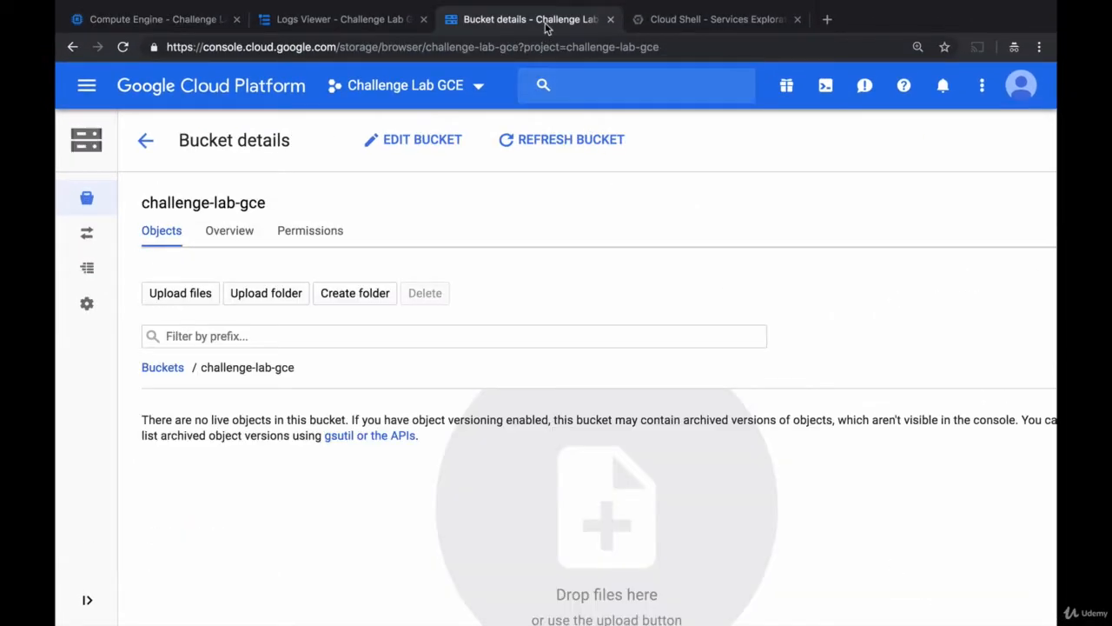
pyautogui.click(564, 141)
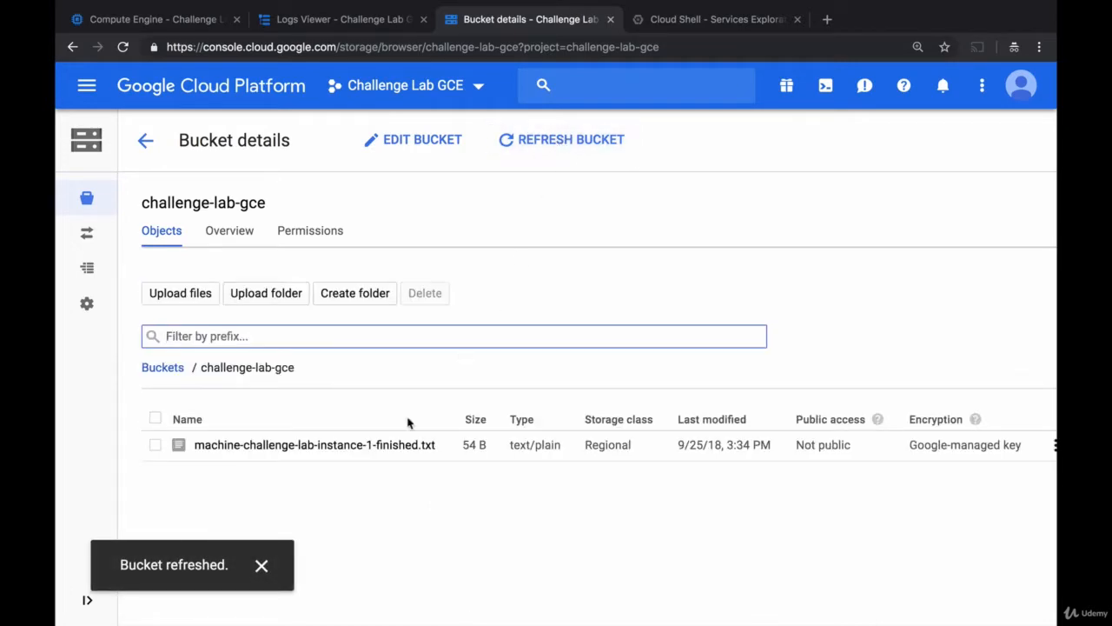
pyautogui.click(371, 447)
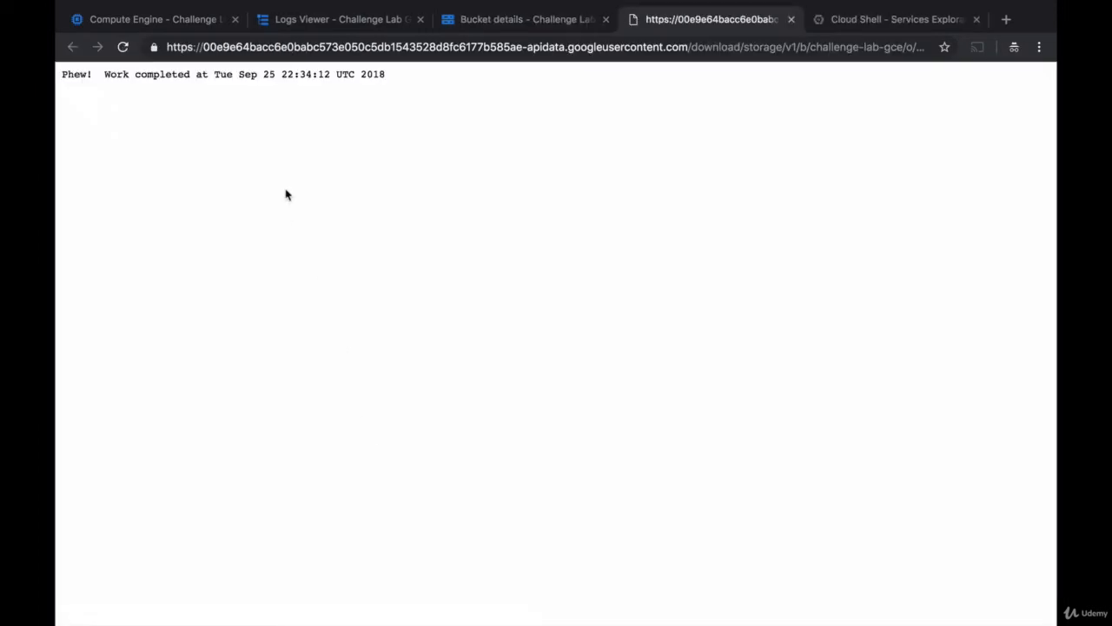
pyautogui.click(791, 20)
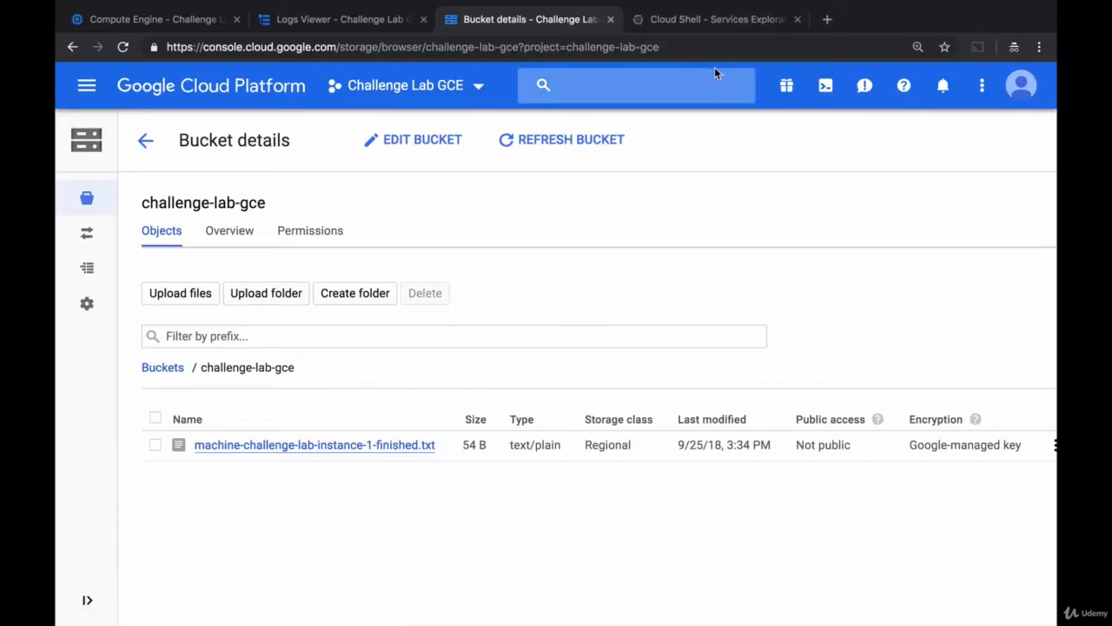
# Refresh the instance's logs in the Logs Viewer and expand the final startup-finished entry
pyautogui.click(374, 20)
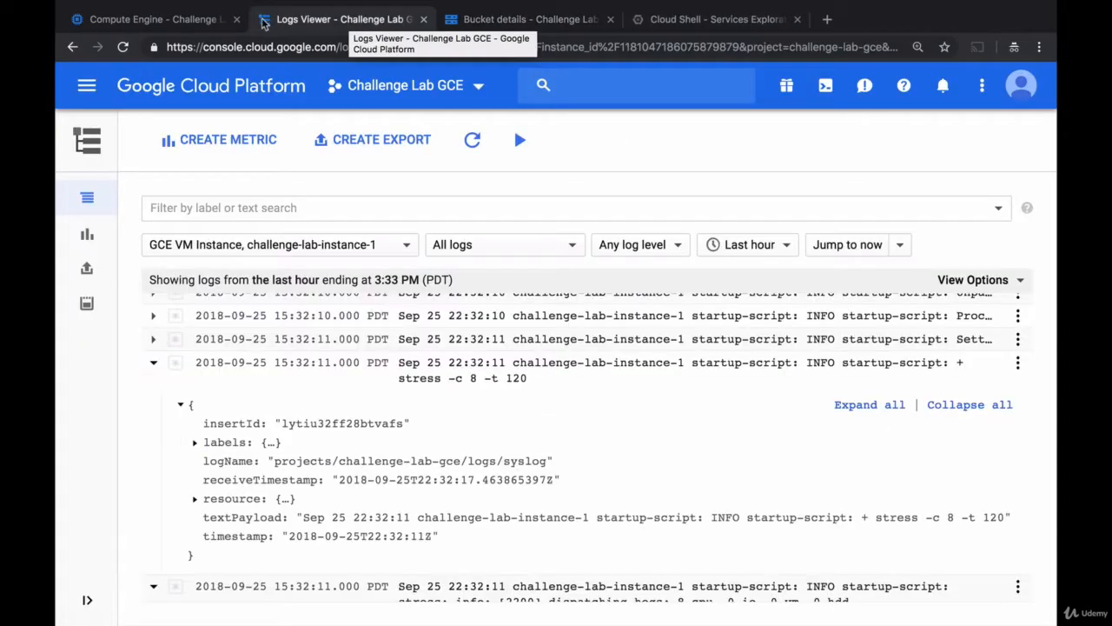
pyautogui.click(185, 24)
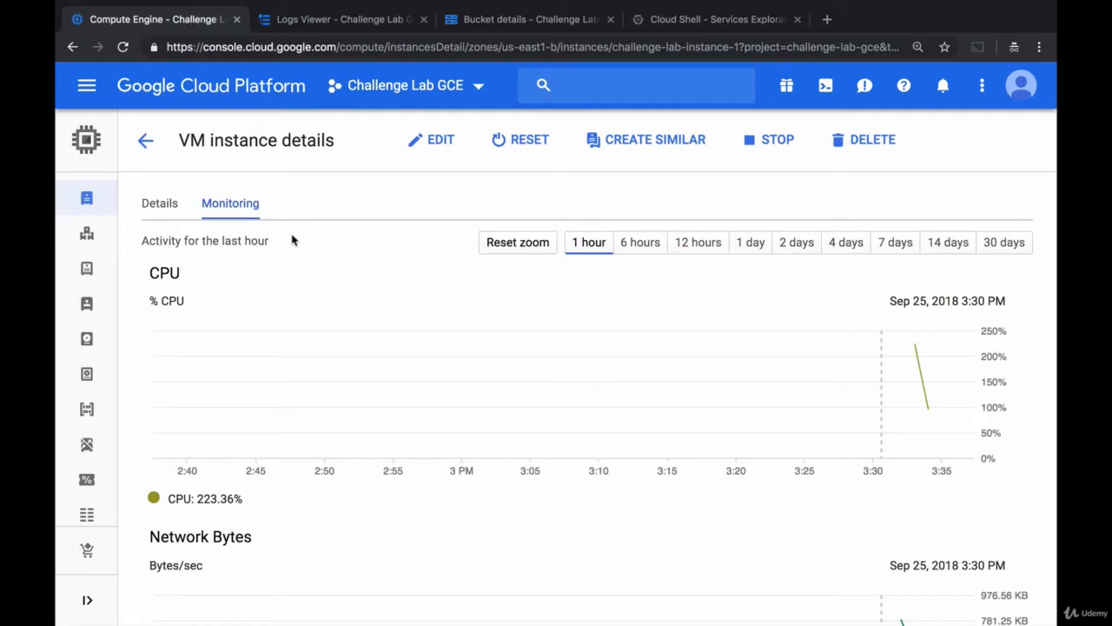
pyautogui.click(343, 21)
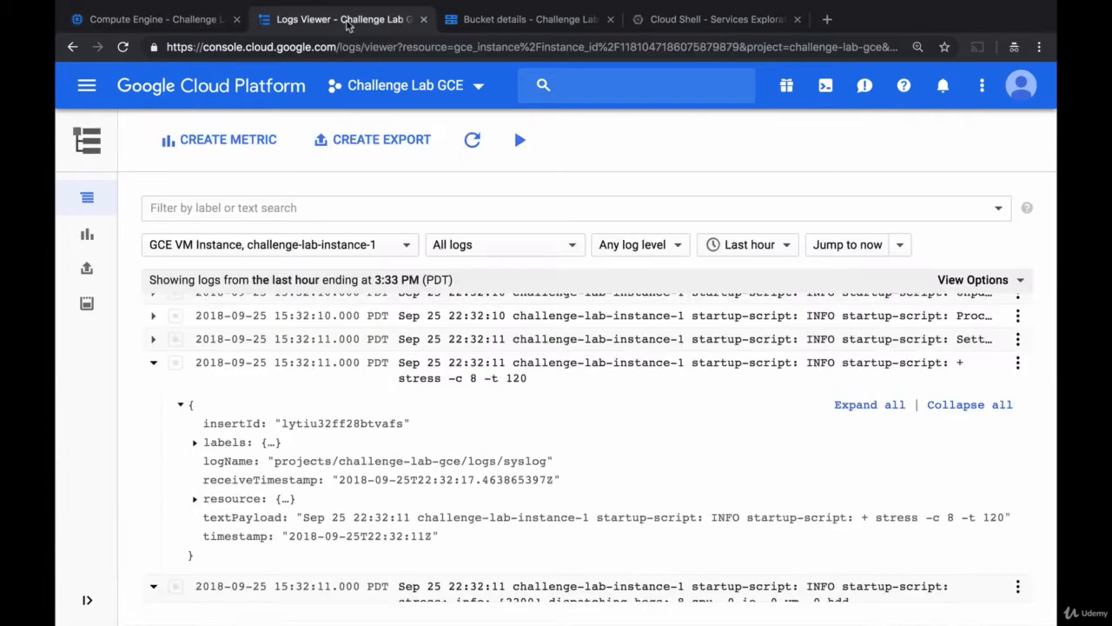
pyautogui.click(154, 362)
pyautogui.click(153, 386)
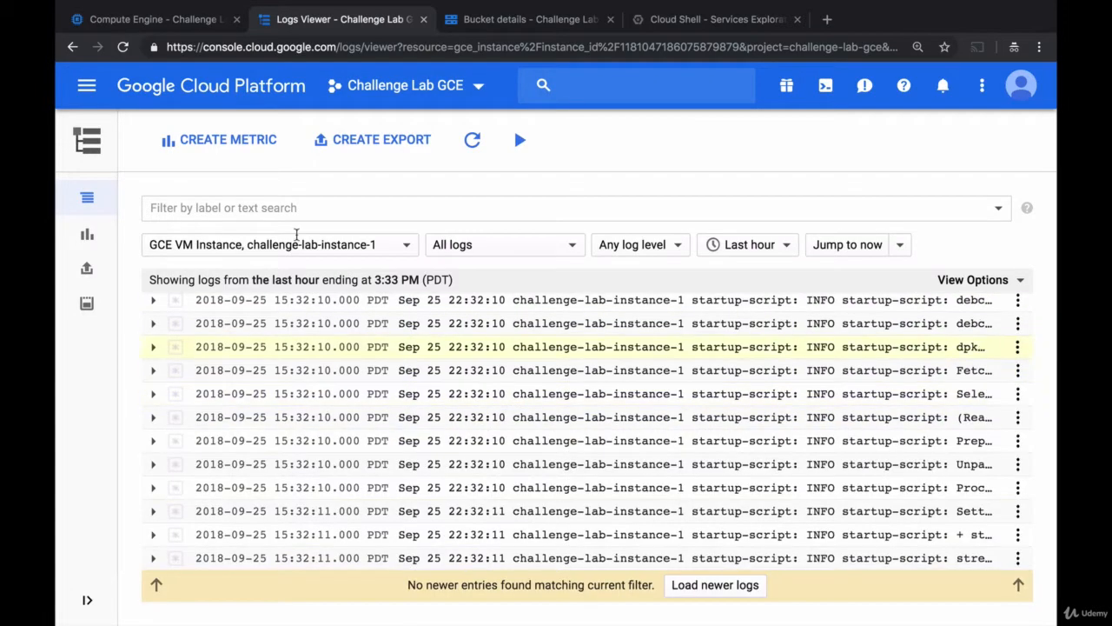
pyautogui.click(472, 139)
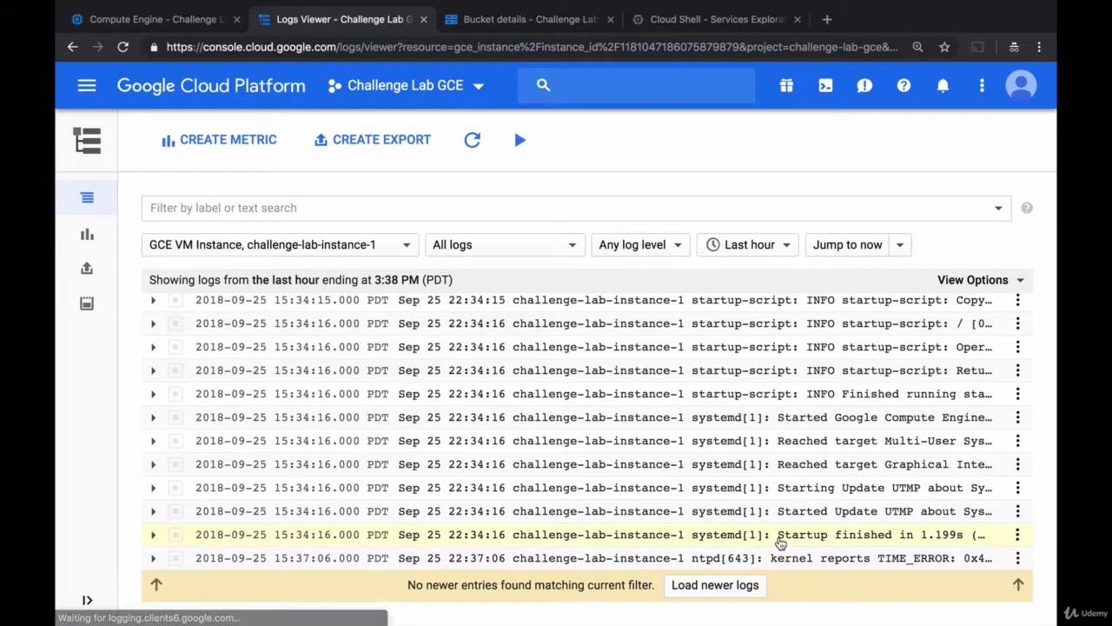
pyautogui.click(781, 543)
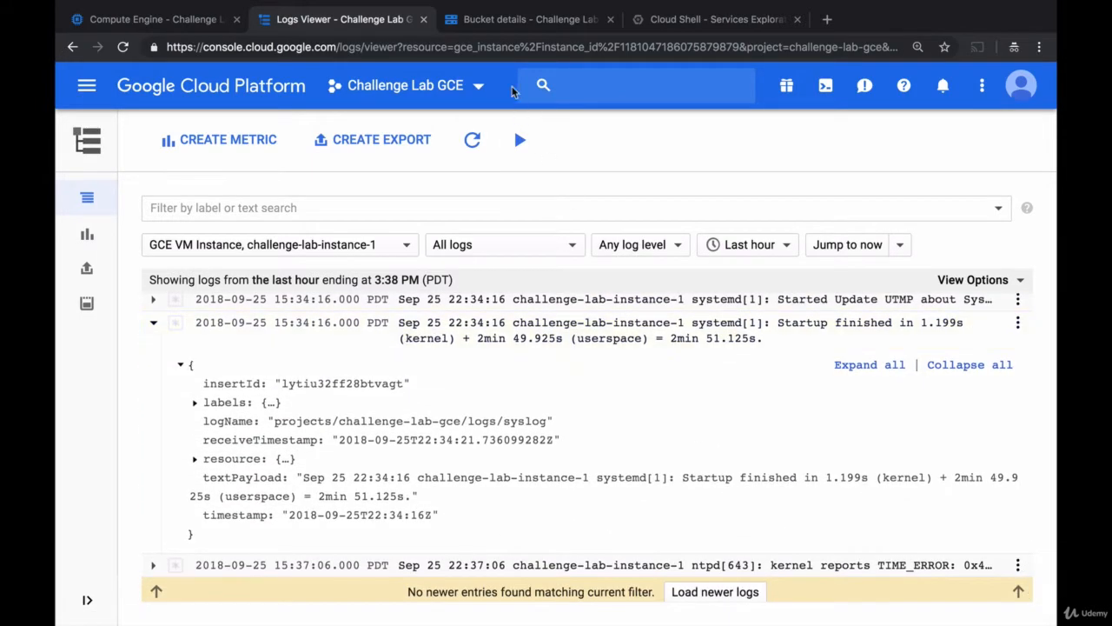
# Delete the challenge-lab-instance-1 VM instance from the VM instances list
pyautogui.click(505, 26)
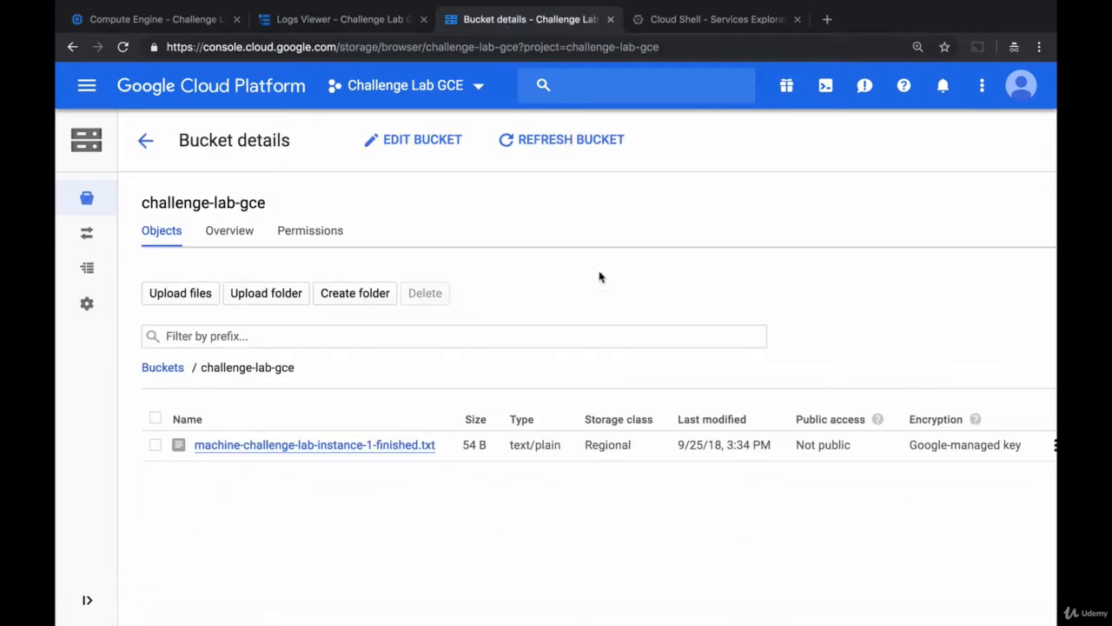
pyautogui.click(171, 29)
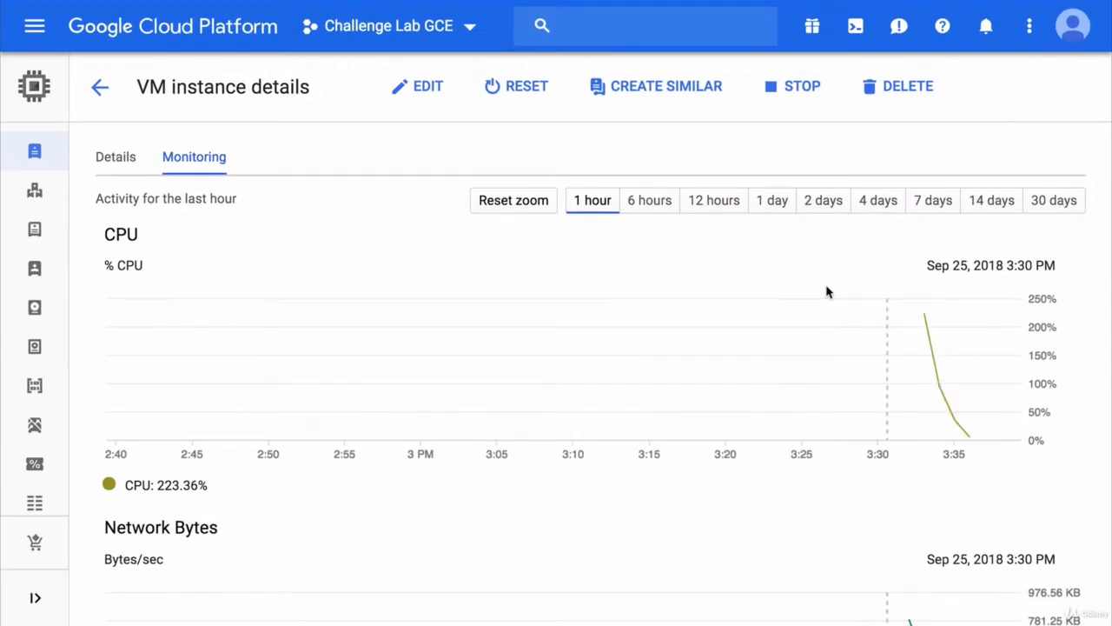
pyautogui.moveTo(968, 390)
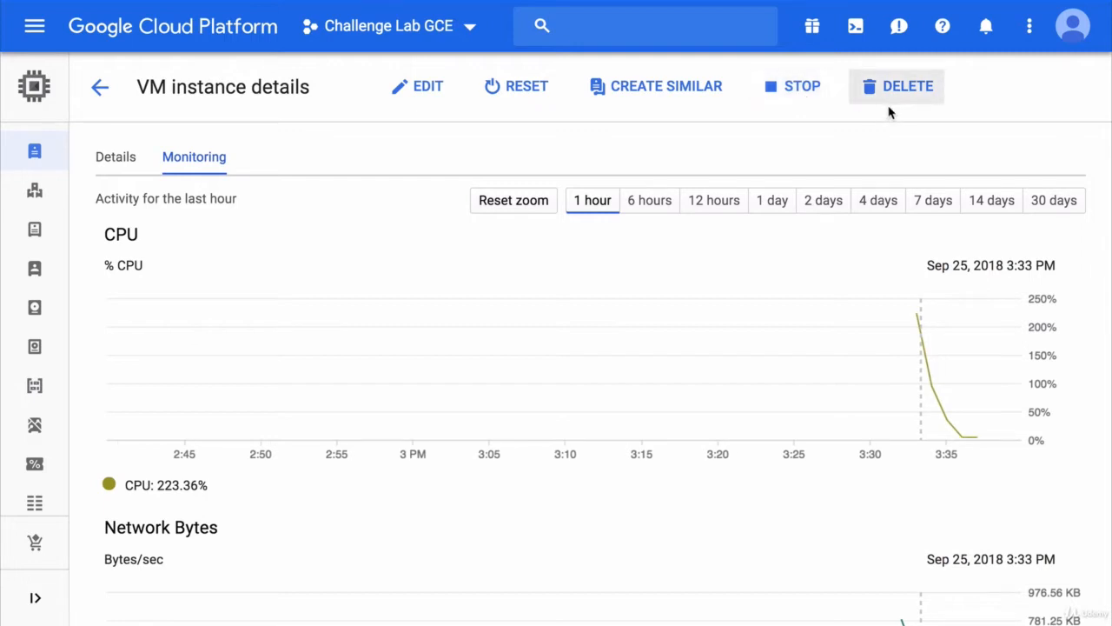
pyautogui.click(102, 86)
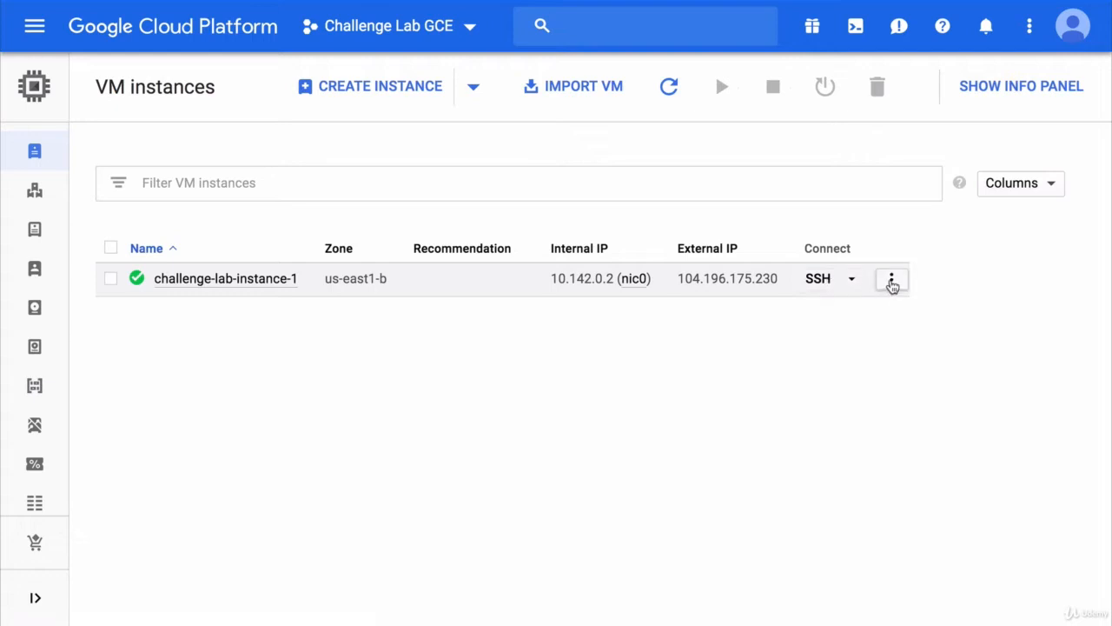
pyautogui.click(891, 279)
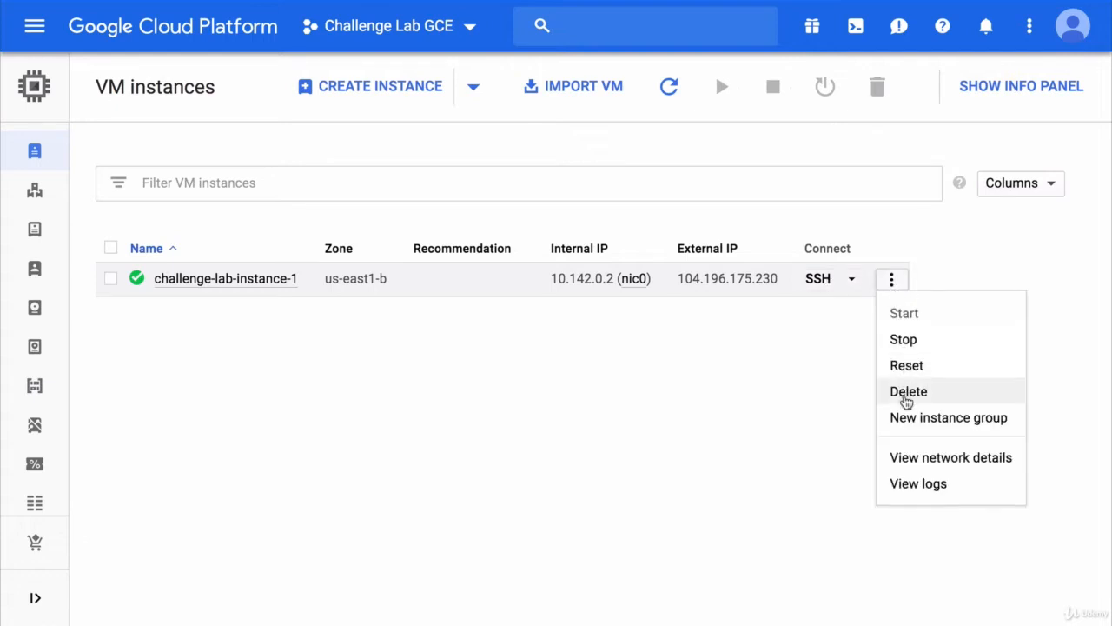
pyautogui.click(905, 395)
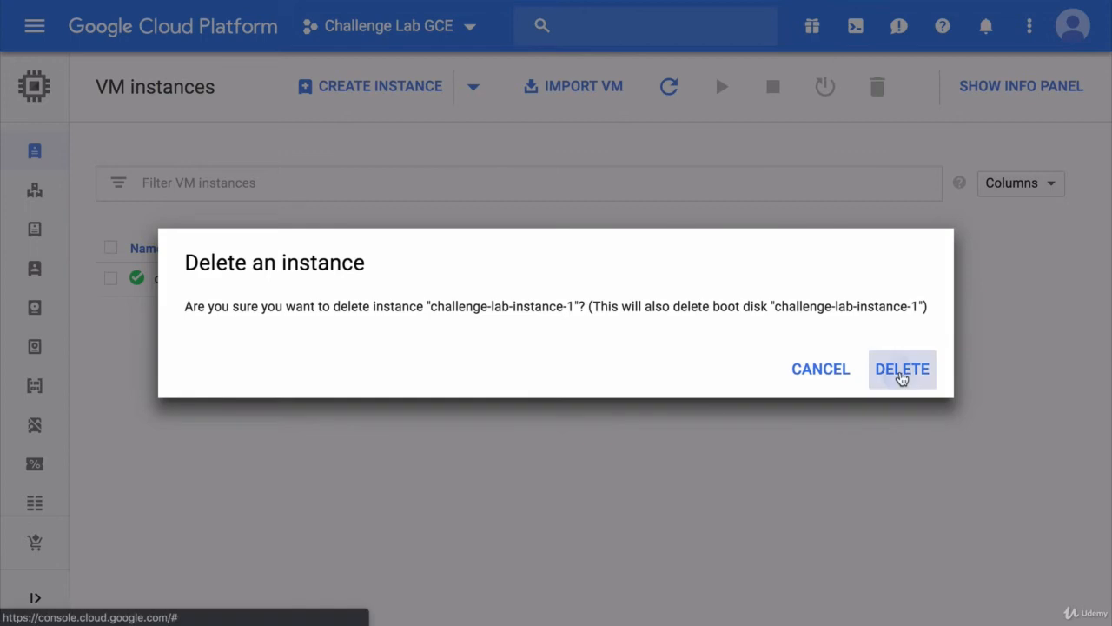
pyautogui.click(901, 375)
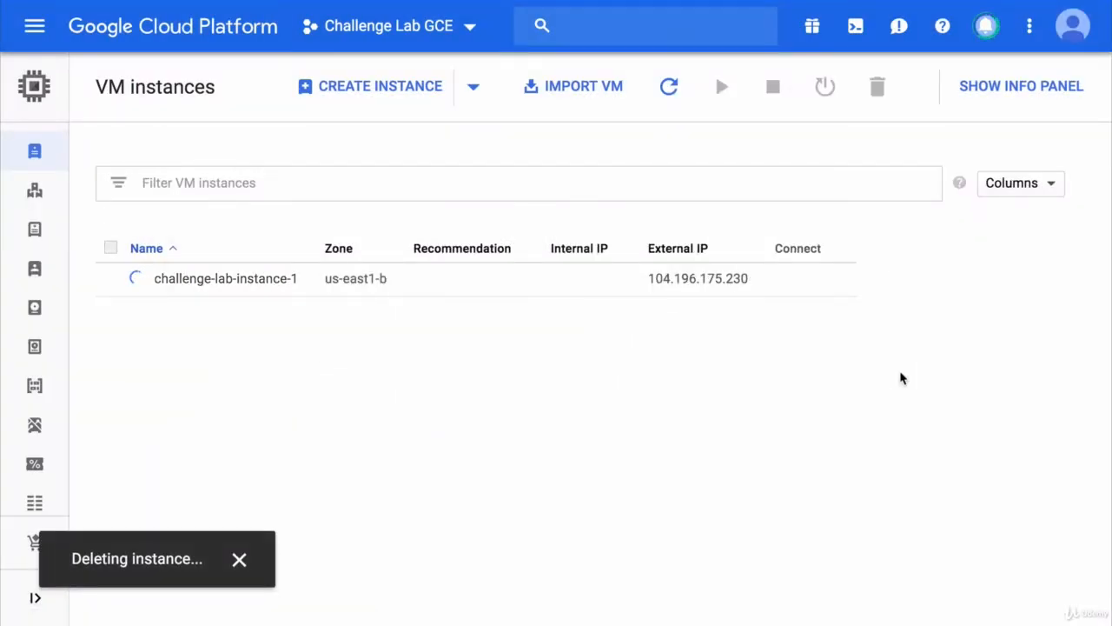